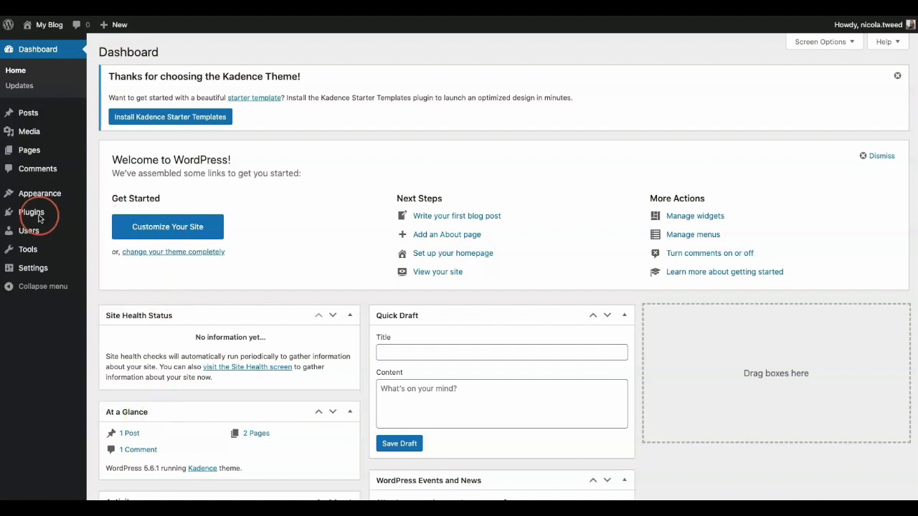
# Find the Contact Form by WPForms plugin by searching new plugins for "wpforms", and install and activate it.
pyautogui.moveTo(36, 214)
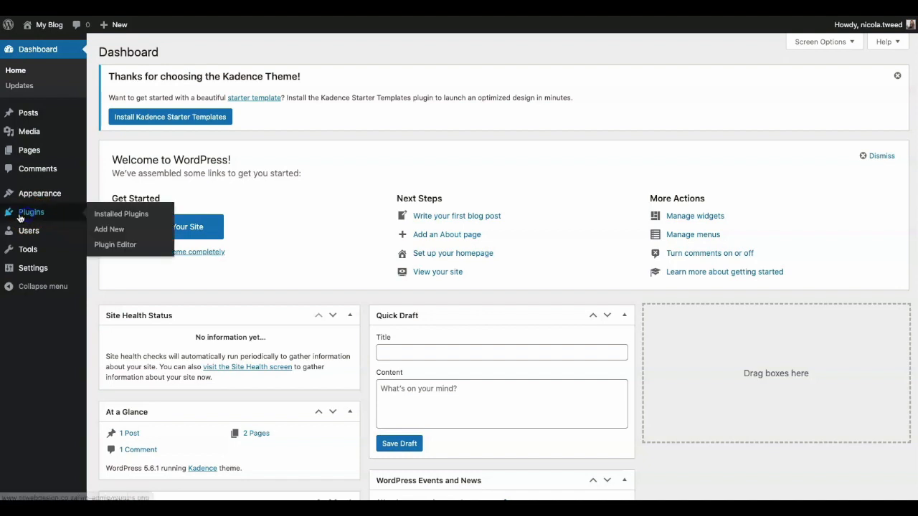
pyautogui.click(114, 231)
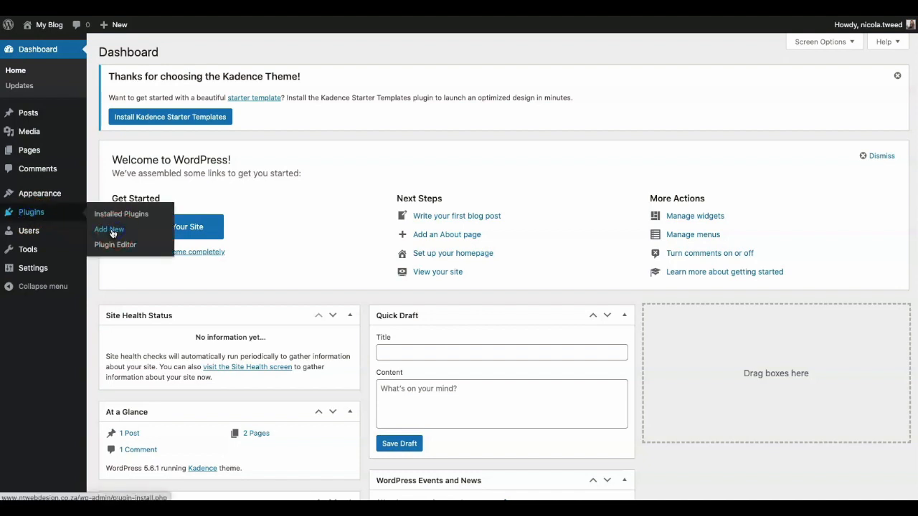
pyautogui.click(785, 154)
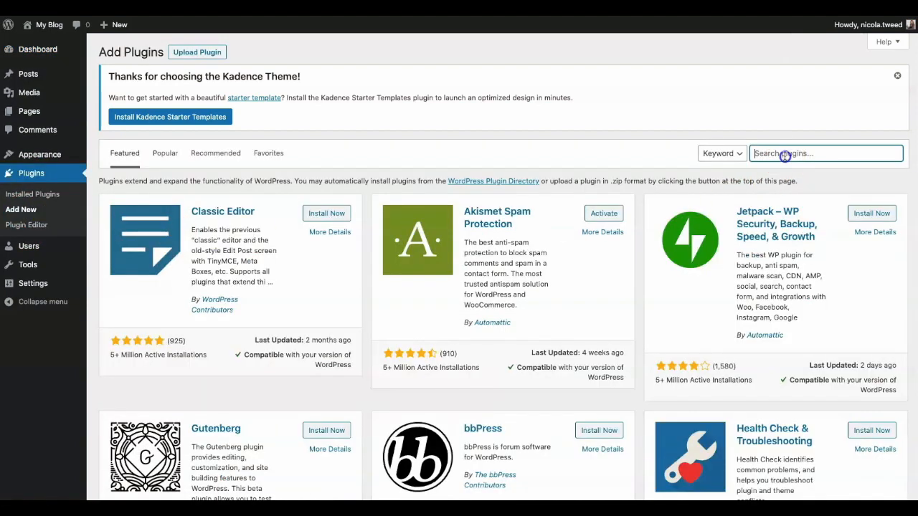
pyautogui.write('wpforms')
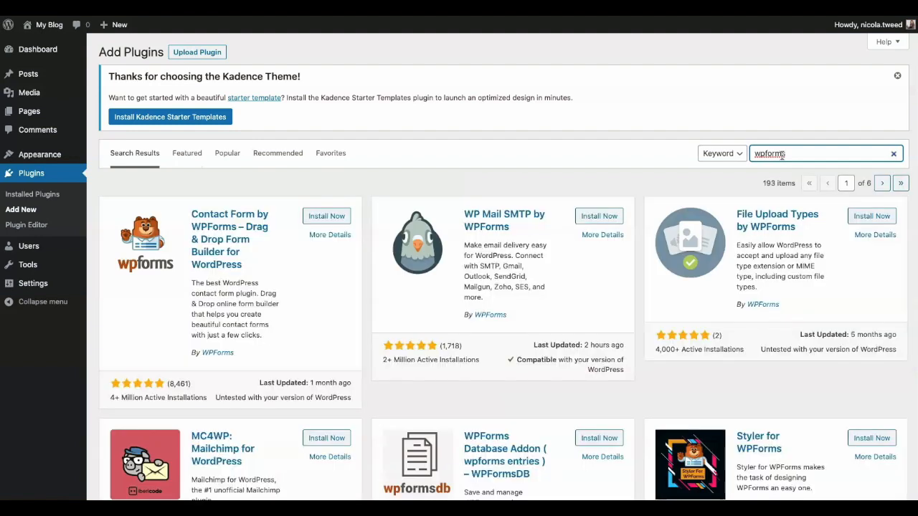
pyautogui.click(343, 218)
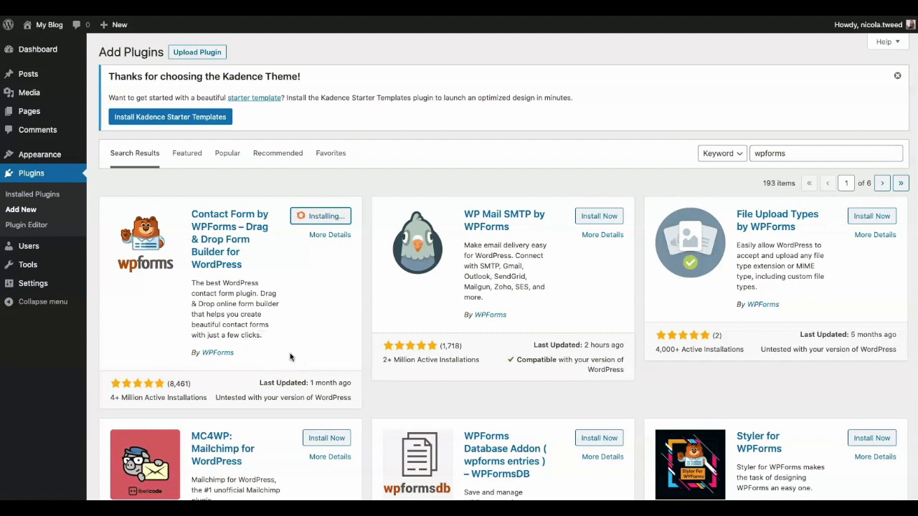
pyautogui.click(332, 216)
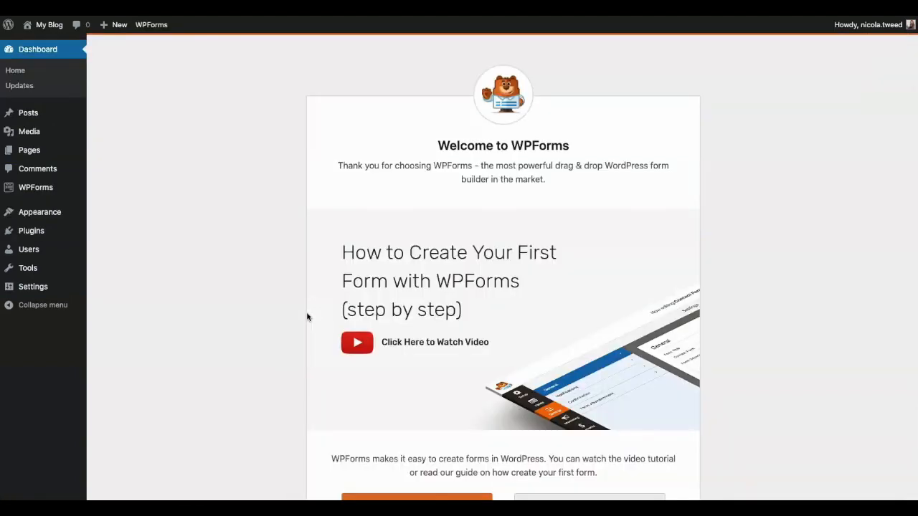
# Examine the WPForms welcome page for its form creation options, guided challenge, and features and addons.
pyautogui.click(727, 286)
pyautogui.scroll(-3, 727, 288)
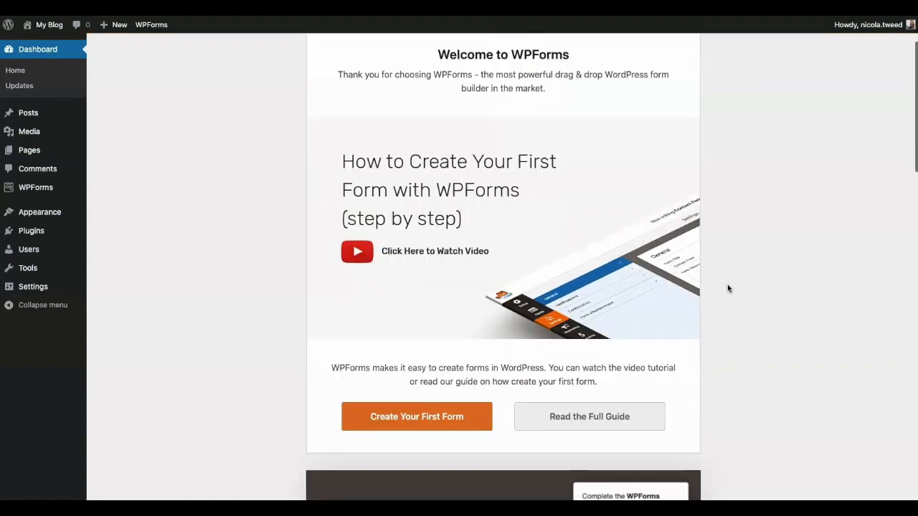
pyautogui.scroll(-4, 727, 287)
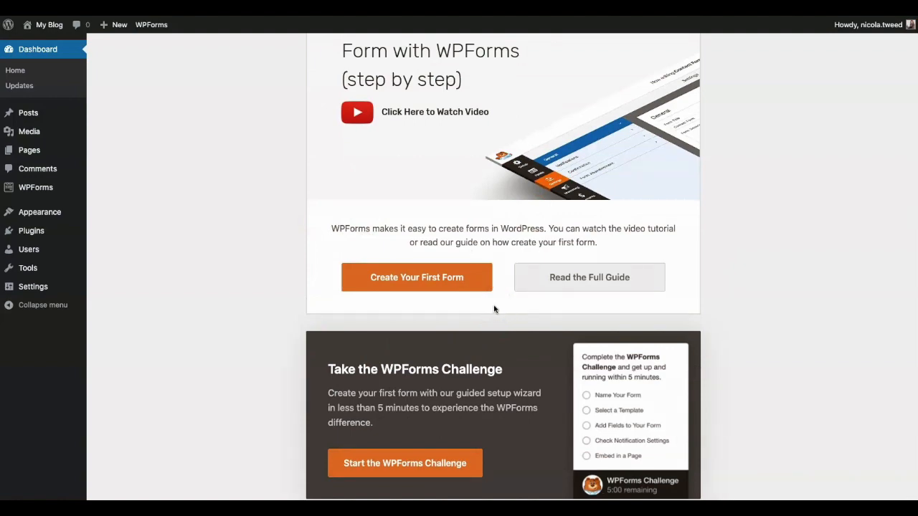
pyautogui.scroll(-9, 494, 309)
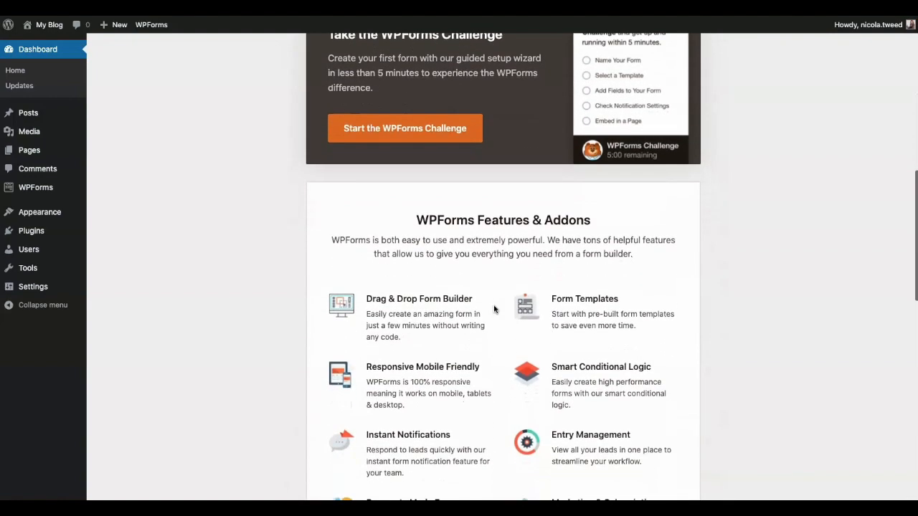
pyautogui.click(557, 231)
pyautogui.click(704, 314)
pyautogui.scroll(5, 704, 318)
pyautogui.click(596, 278)
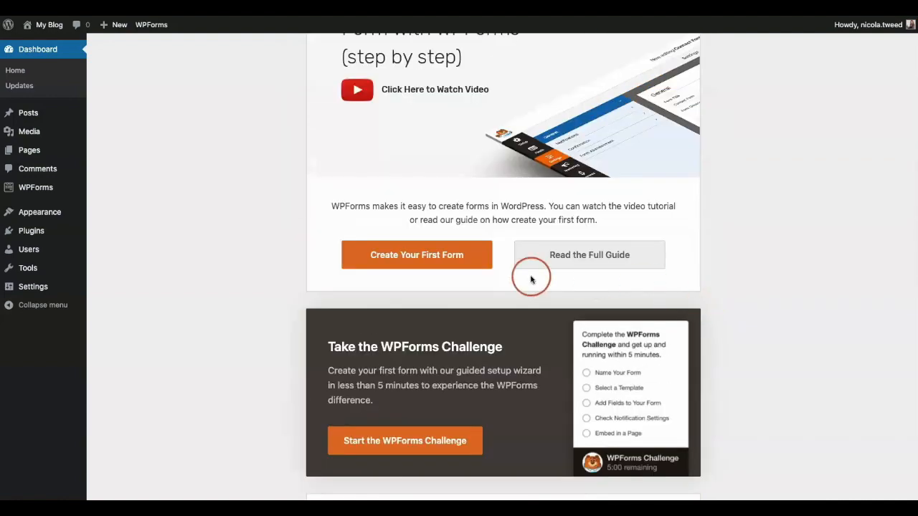
# Start creating the first form in WPForms and name it "Contact Form".
pyautogui.click(440, 256)
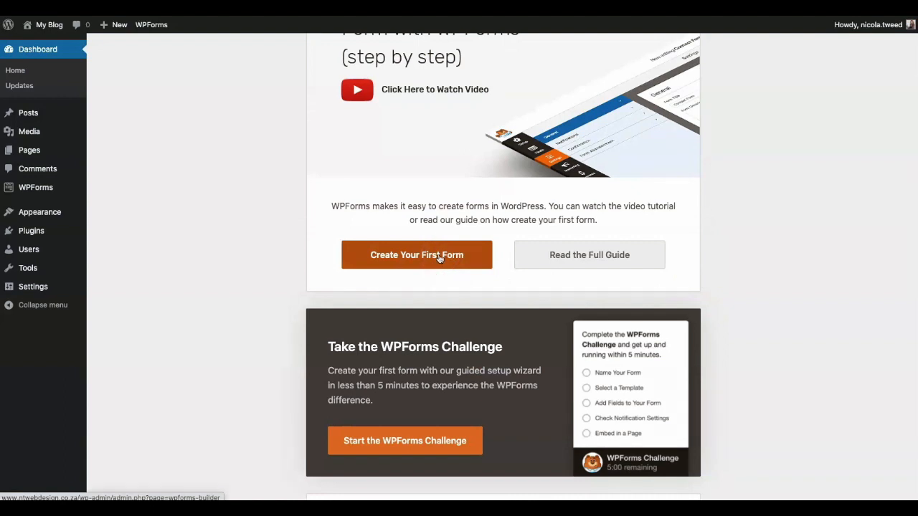
pyautogui.click(44, 188)
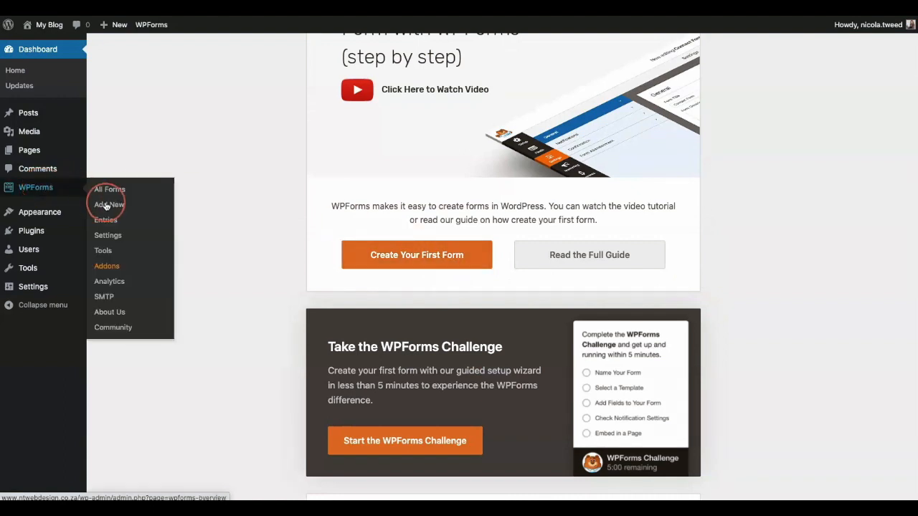
pyautogui.click(411, 262)
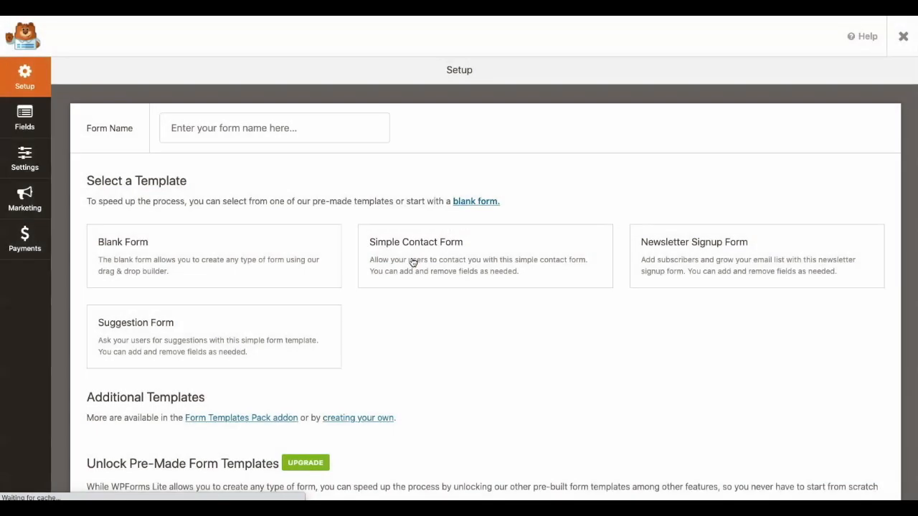
pyautogui.click(222, 133)
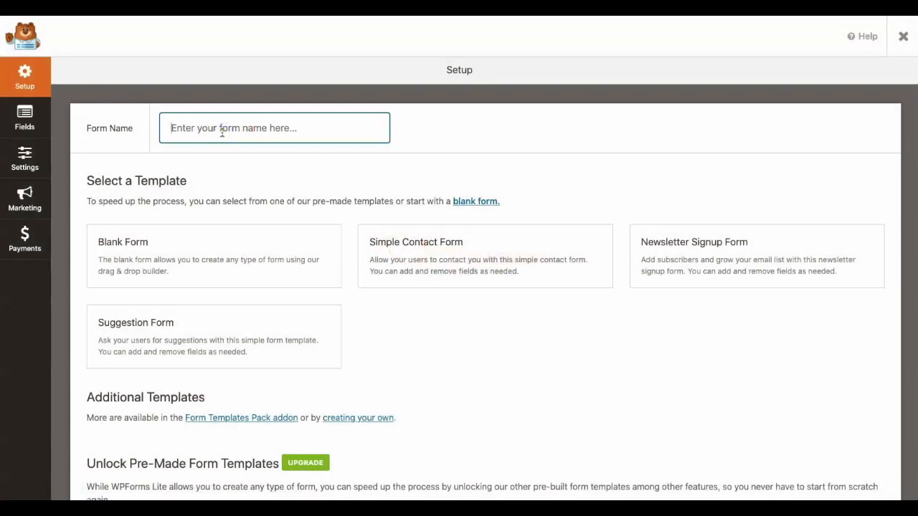
pyautogui.write('Contact Form')
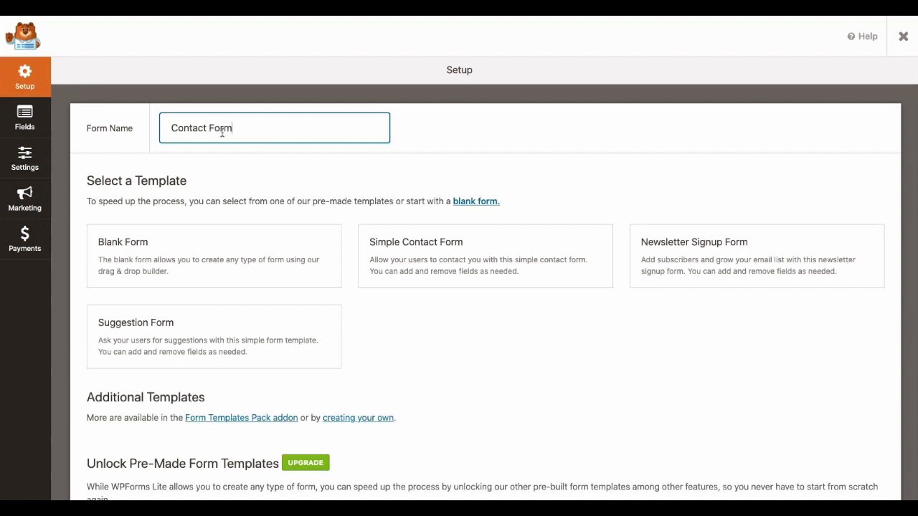
# Review the available form templates and create the form from the Blank Form template.
pyautogui.click(210, 174)
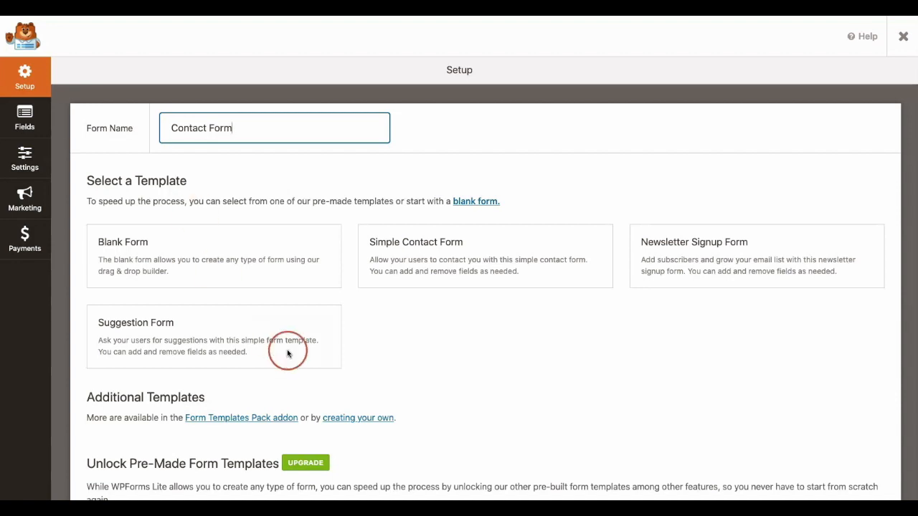
pyautogui.scroll(-1, 412, 386)
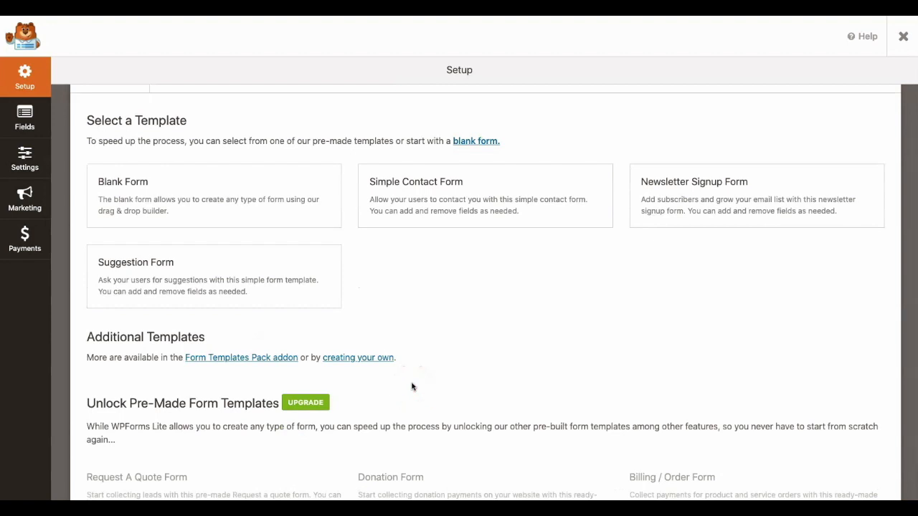
pyautogui.scroll(-1, 413, 385)
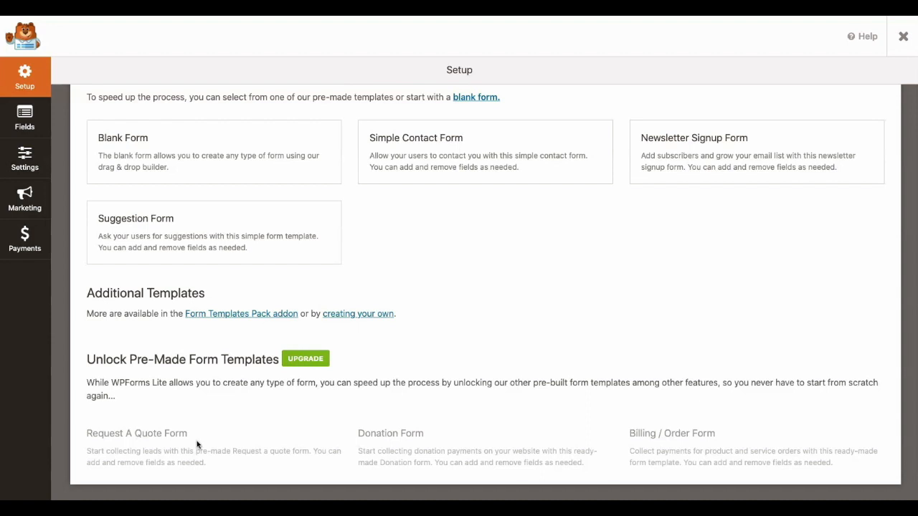
pyautogui.scroll(3, 362, 334)
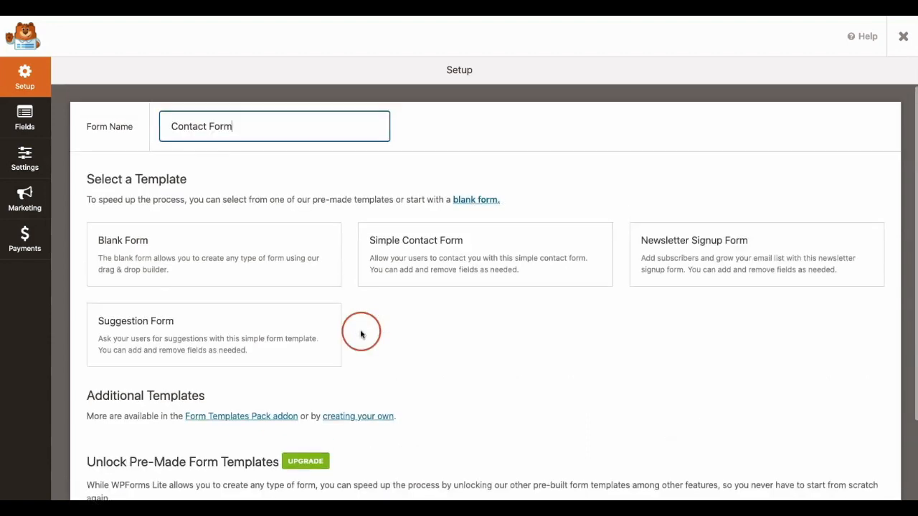
pyautogui.click(218, 256)
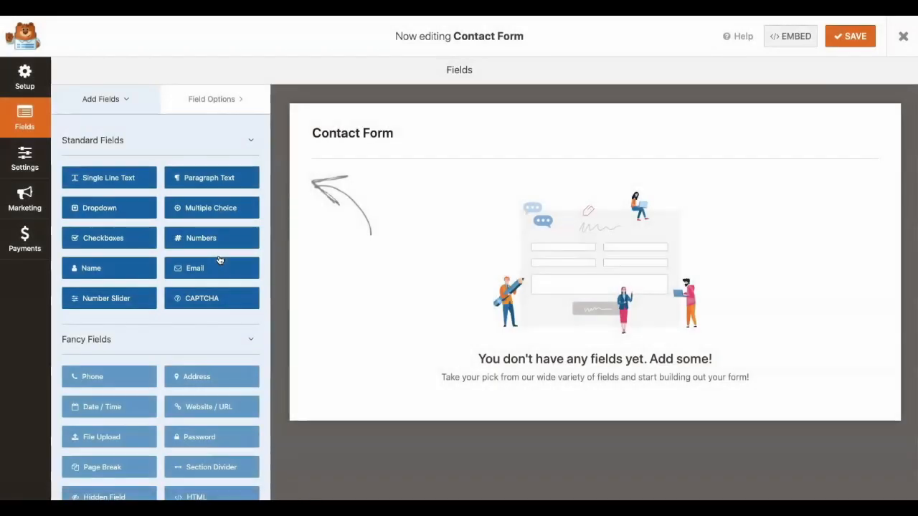
# Add a Name field to the contact form and set its format to Simple.
pyautogui.click(233, 141)
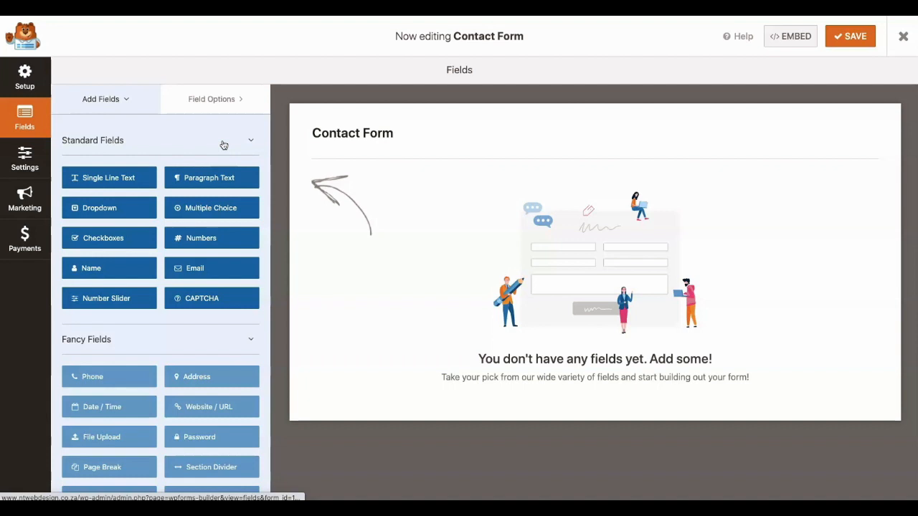
pyautogui.click(143, 172)
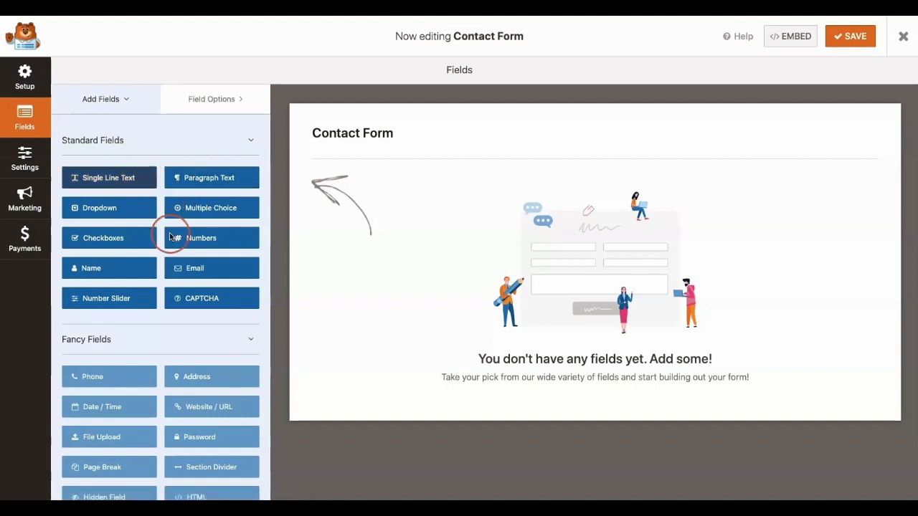
pyautogui.click(92, 269)
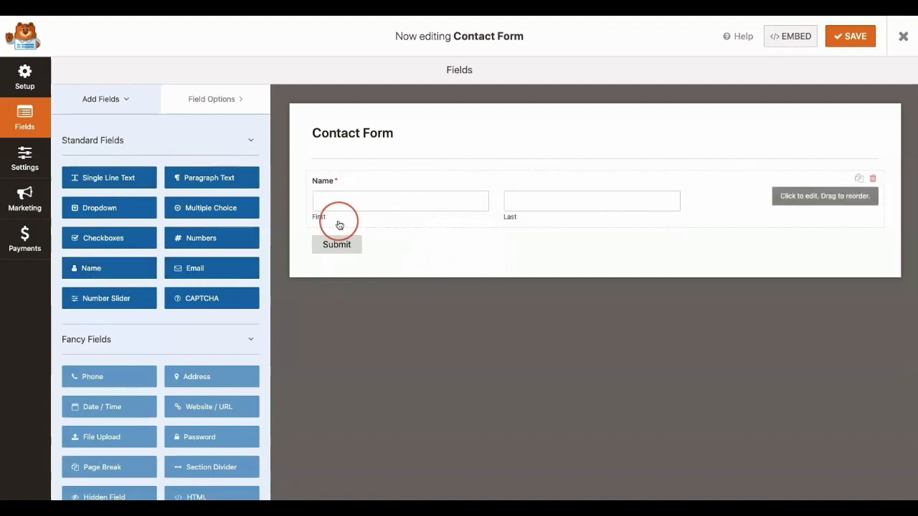
pyautogui.click(362, 192)
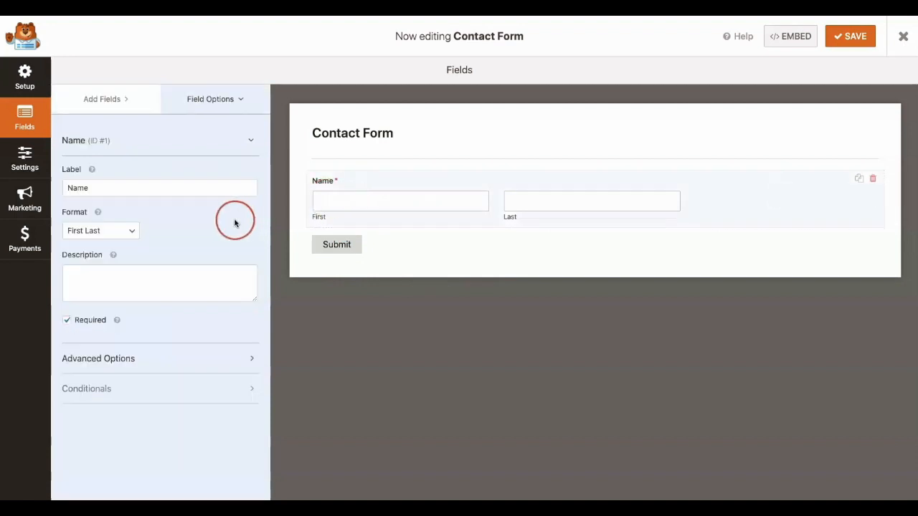
pyautogui.click(119, 230)
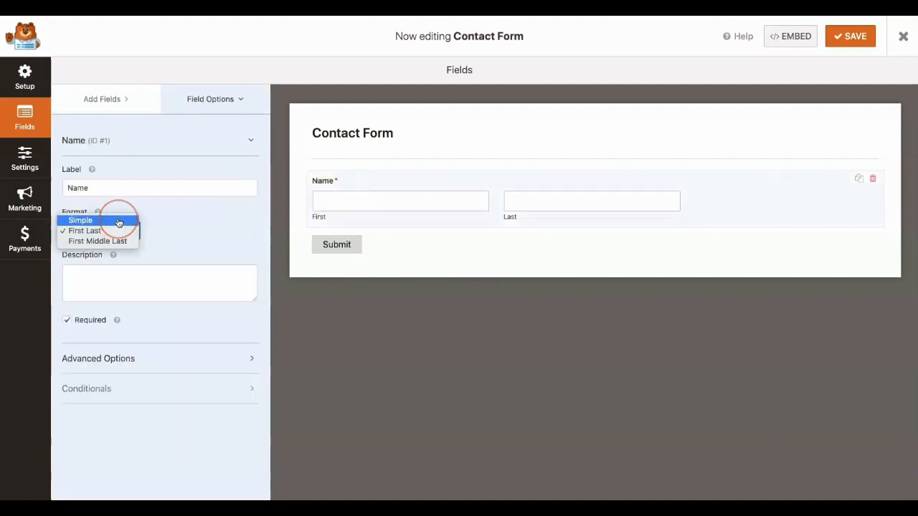
pyautogui.click(357, 208)
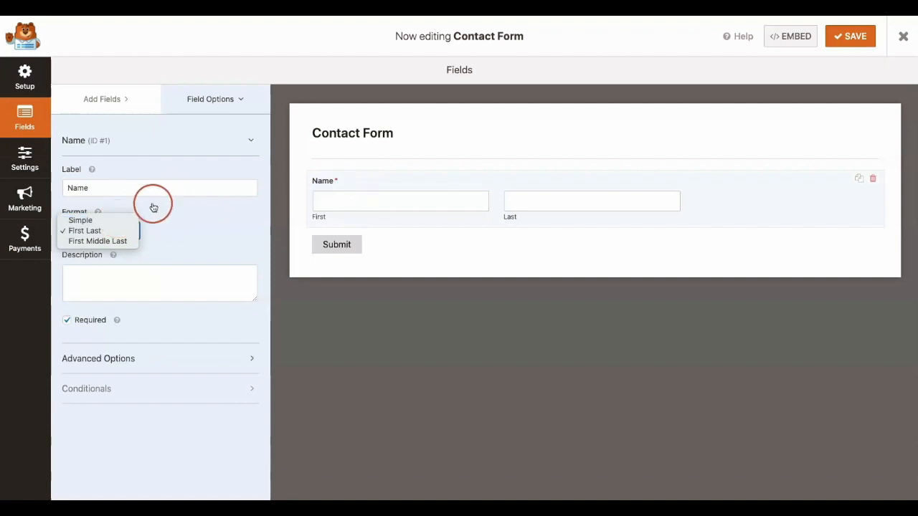
pyautogui.click(114, 222)
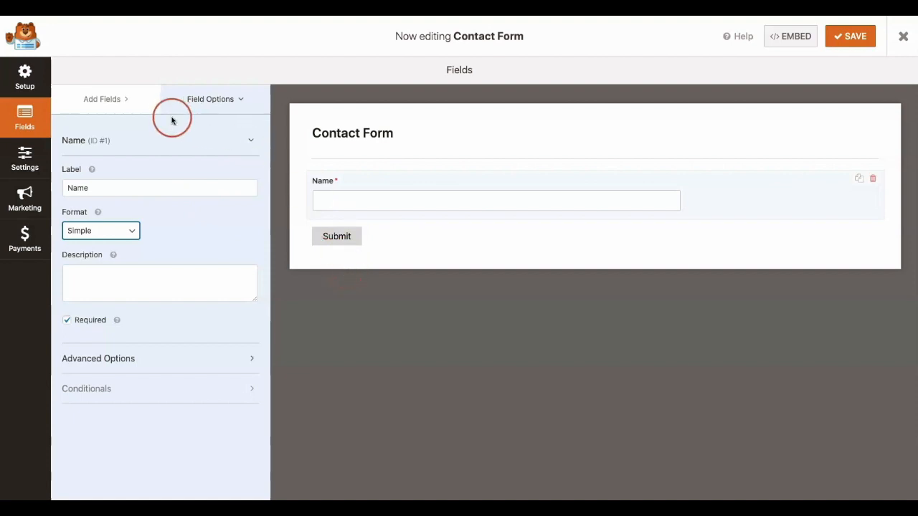
# Add an Email field and a Paragraph Text field to the form below the Name field.
pyautogui.click(120, 101)
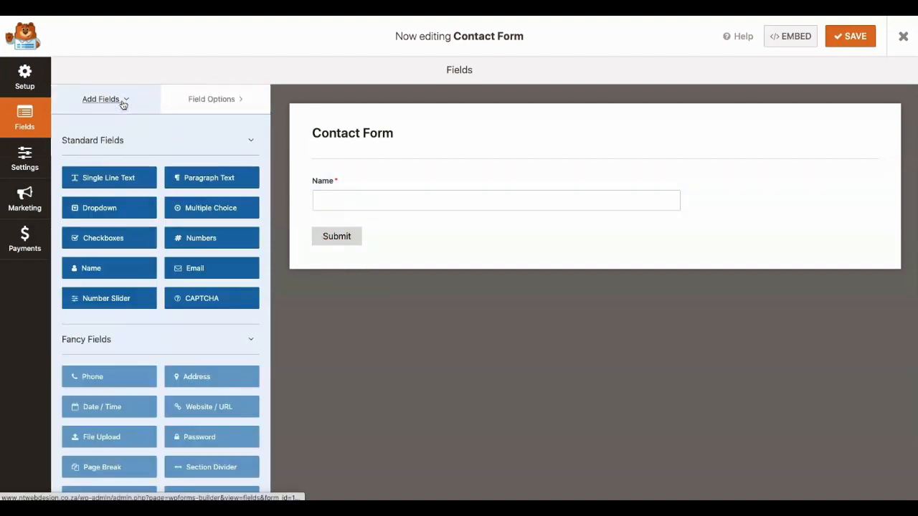
pyautogui.click(197, 270)
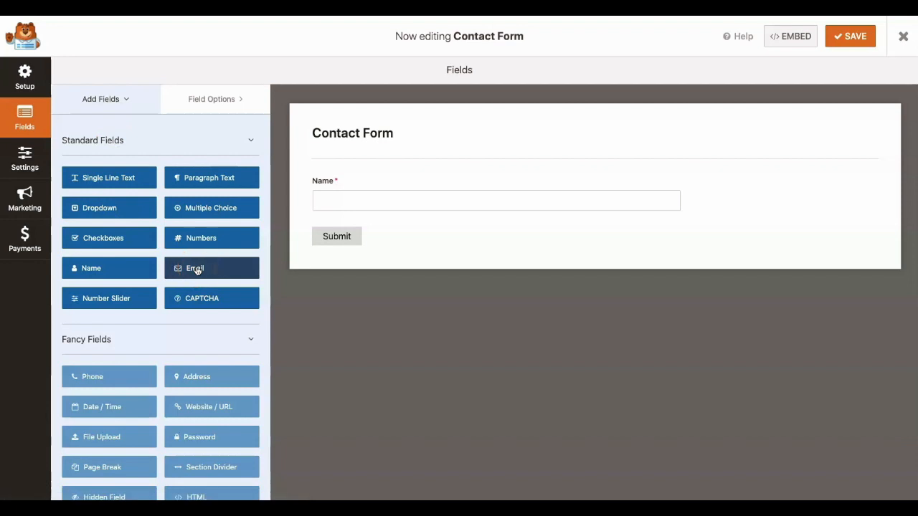
pyautogui.click(235, 366)
pyautogui.scroll(-1, 234, 367)
pyautogui.click(215, 162)
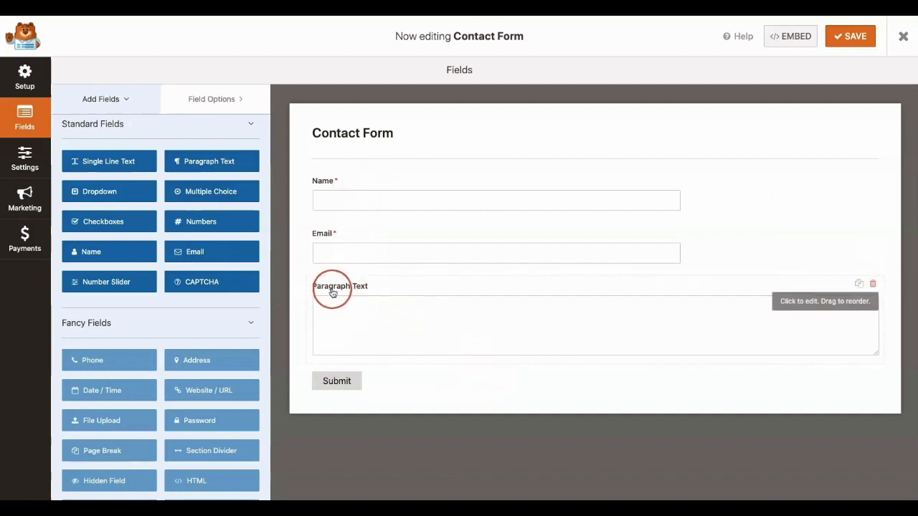
# Label the Paragraph Text field "Your Message" and make it required.
pyautogui.click(376, 292)
pyautogui.tripleClick(176, 188)
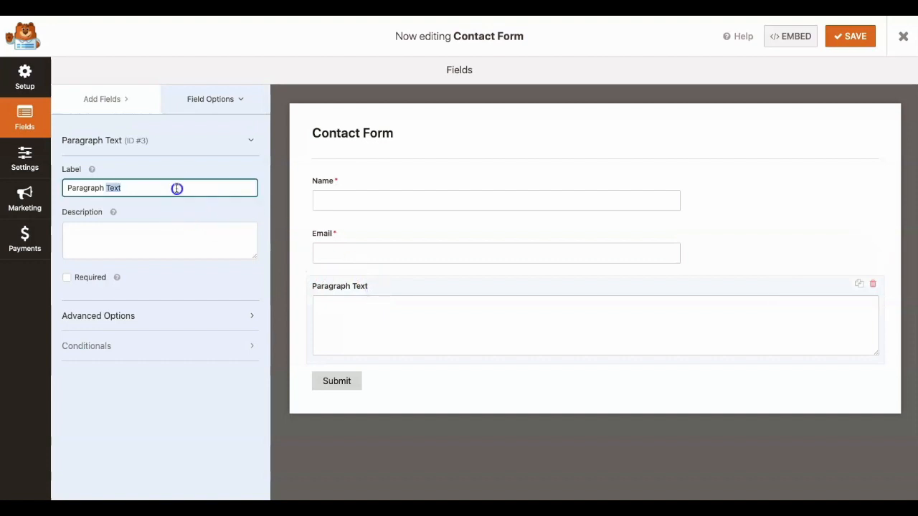
pyautogui.write('Your Mes')
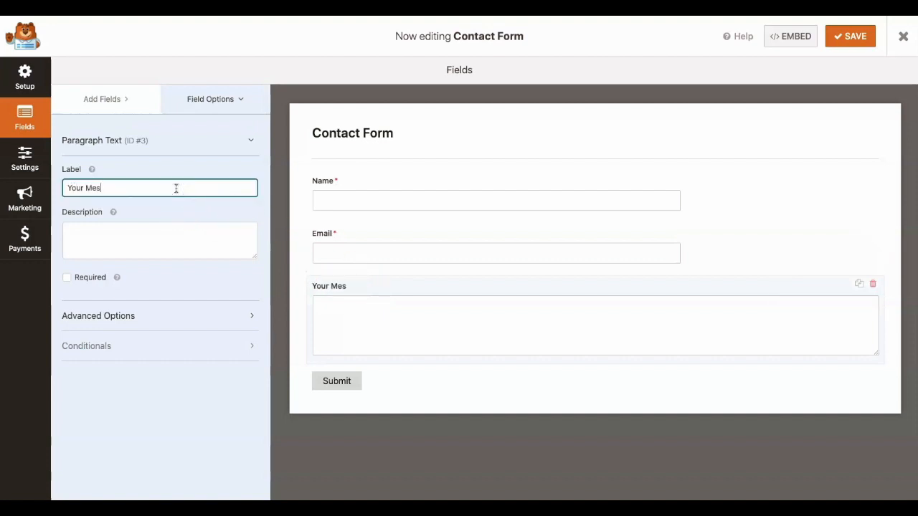
pyautogui.write('sage')
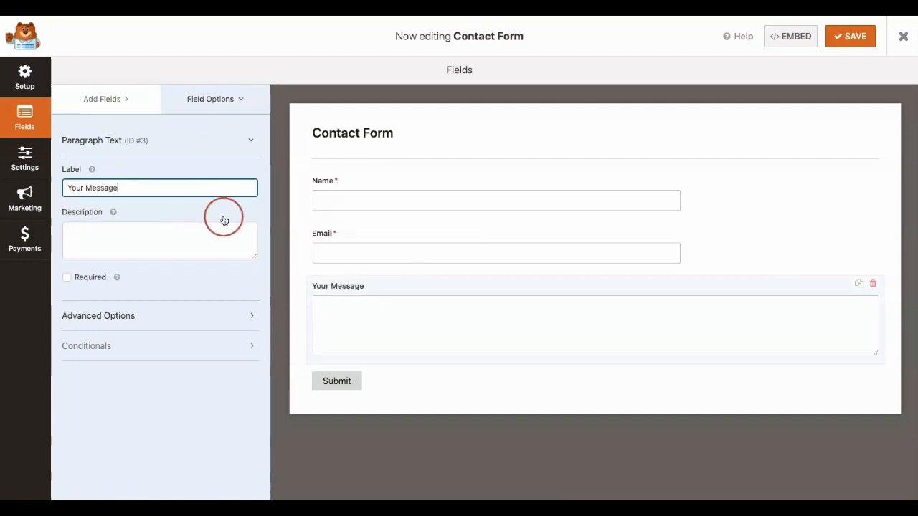
pyautogui.click(68, 279)
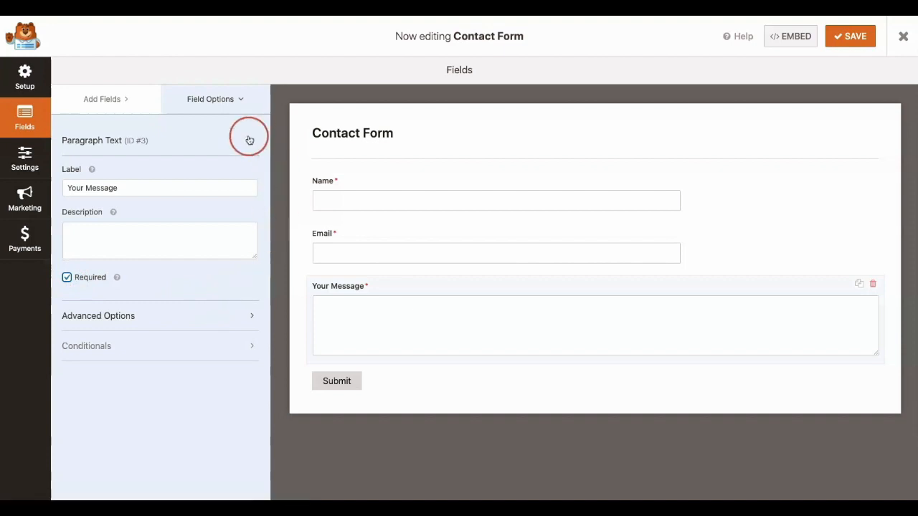
# Review the contact form's general settings, including the submit button text and its processing text.
pyautogui.click(26, 165)
pyautogui.click(437, 178)
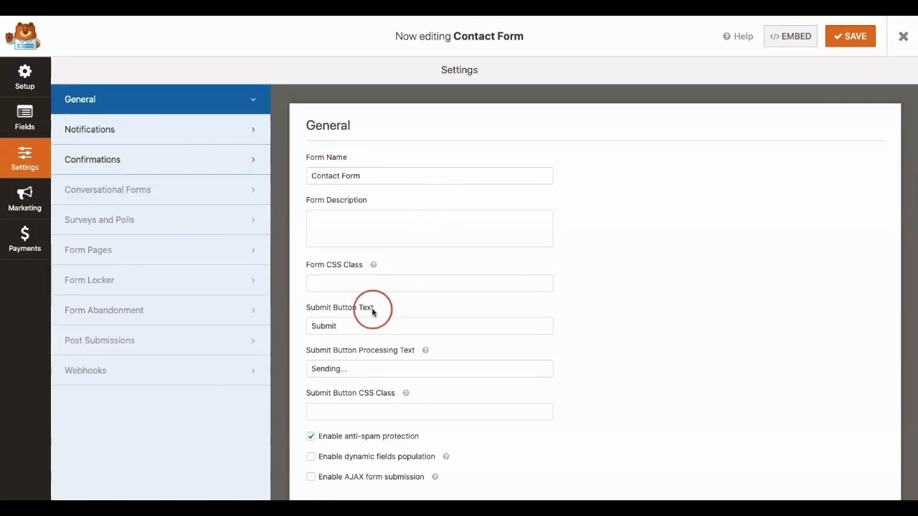
pyautogui.click(331, 326)
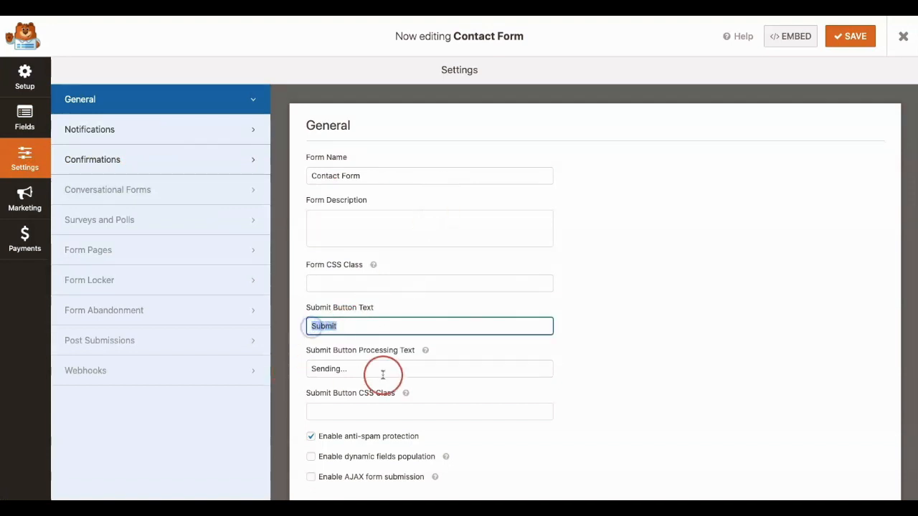
pyautogui.scroll(-1, 420, 375)
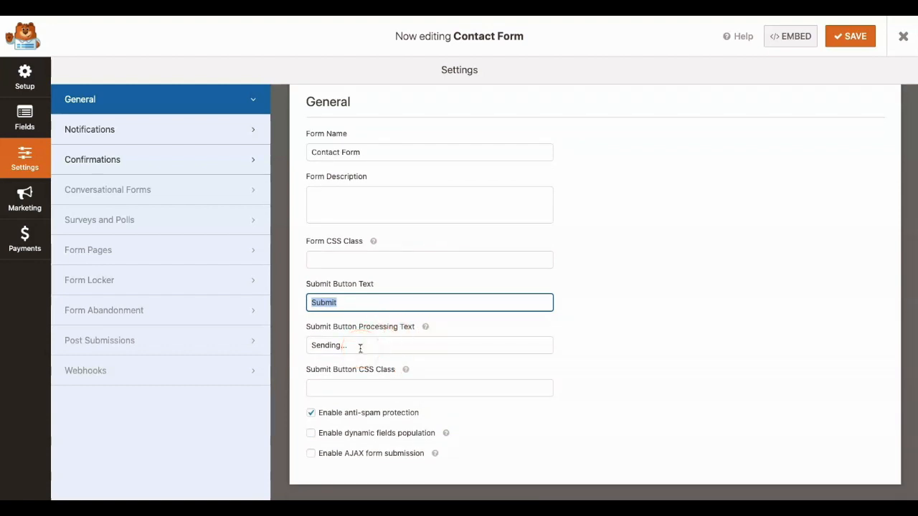
pyautogui.click(352, 305)
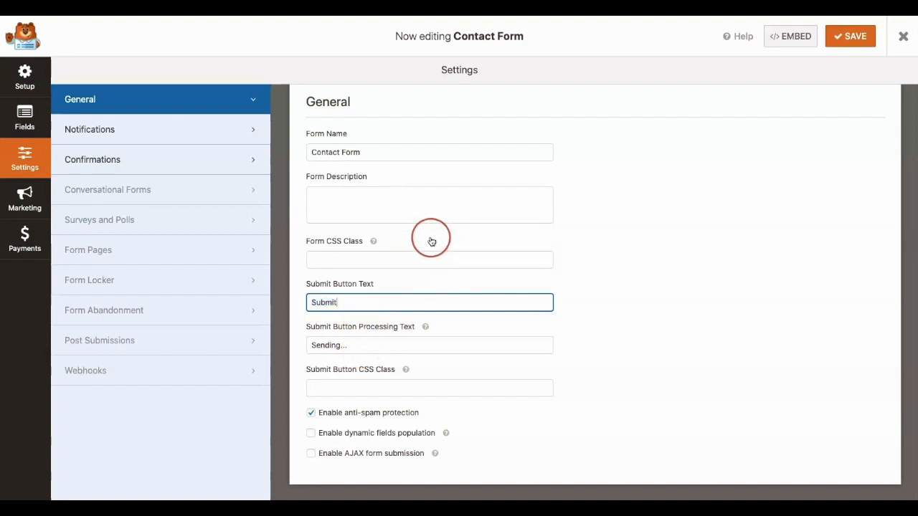
# Review the form's default notification settings, from the recipient address and email subject to the message body.
pyautogui.click(214, 129)
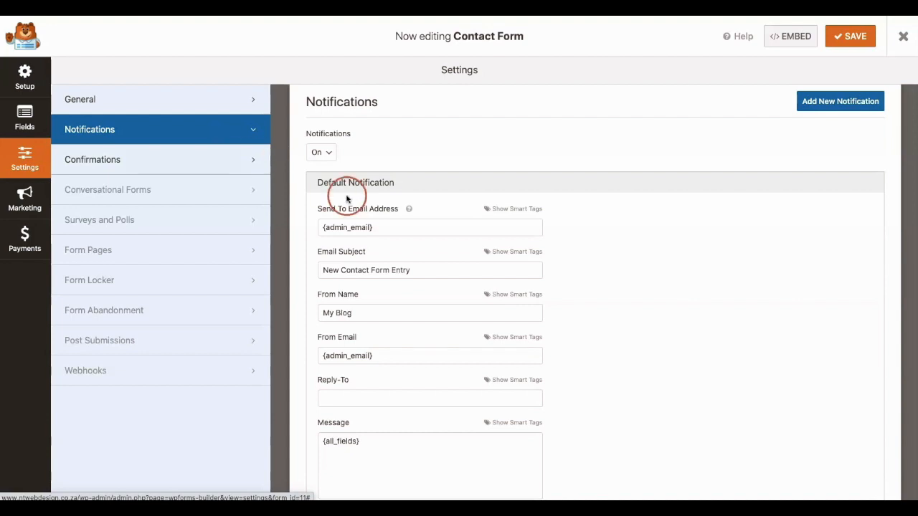
pyautogui.moveTo(374, 227); pyautogui.dragTo(324, 227)
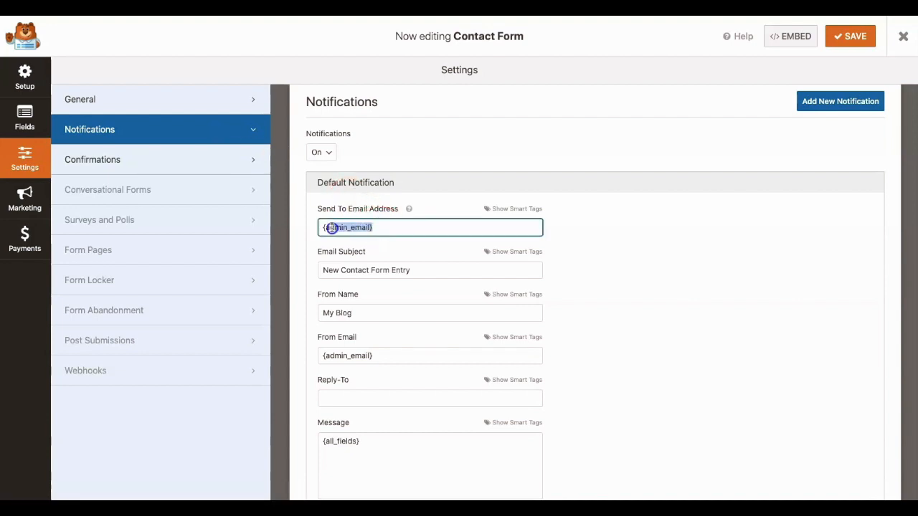
pyautogui.click(381, 227)
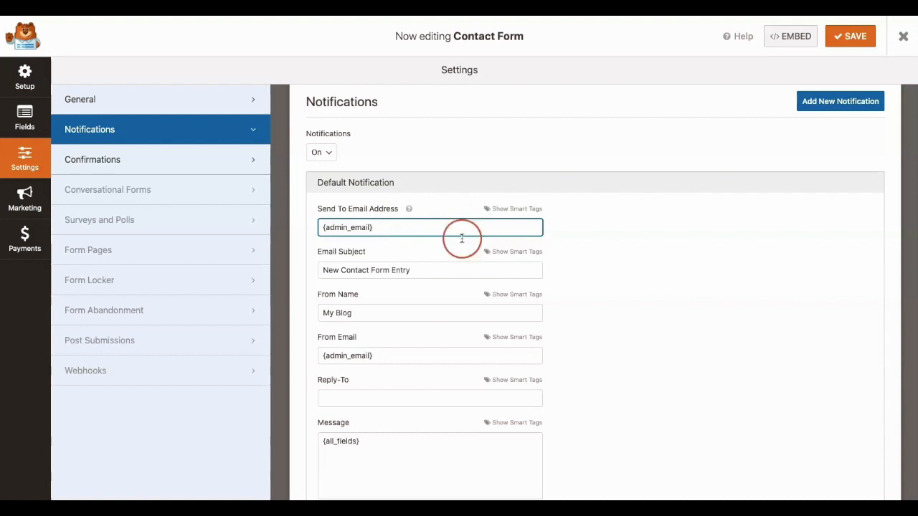
pyautogui.scroll(-1, 434, 289)
pyautogui.moveTo(412, 207); pyautogui.dragTo(319, 207)
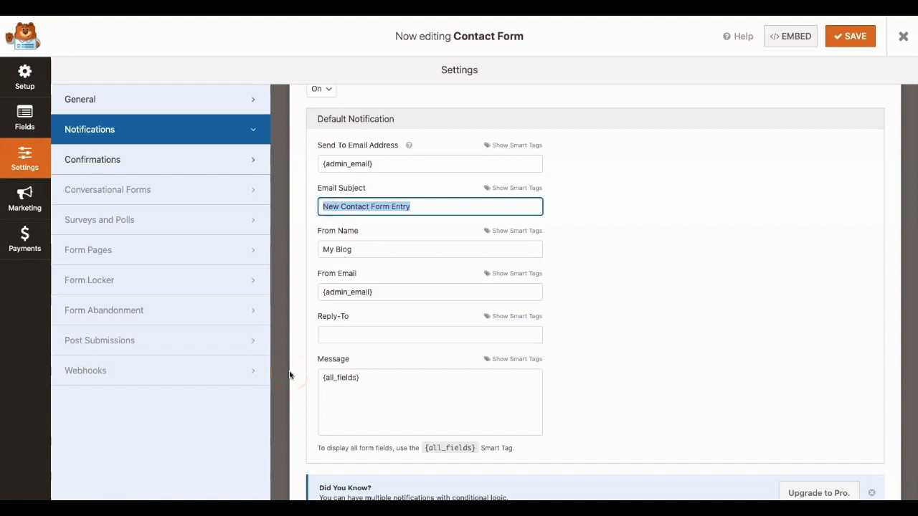
pyautogui.moveTo(360, 379); pyautogui.dragTo(337, 381)
pyautogui.click(370, 424)
pyautogui.scroll(-1, 475, 457)
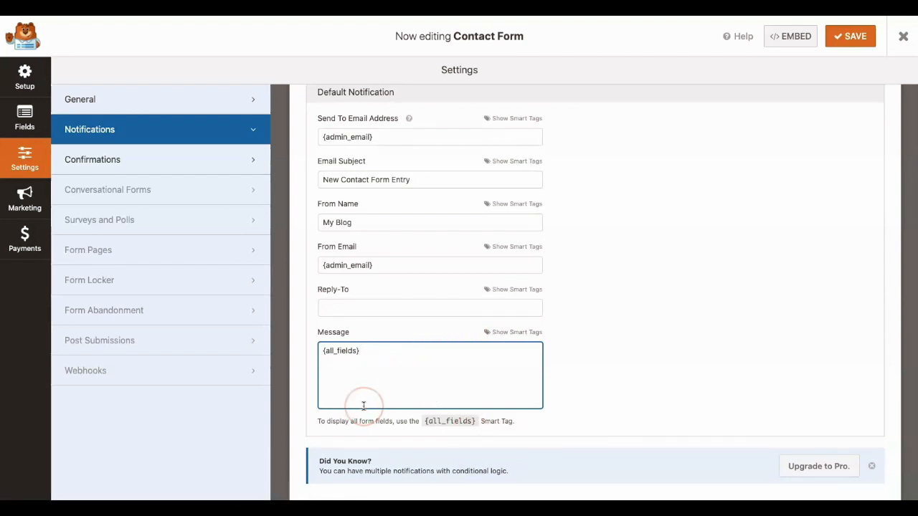
pyautogui.scroll(3, 364, 406)
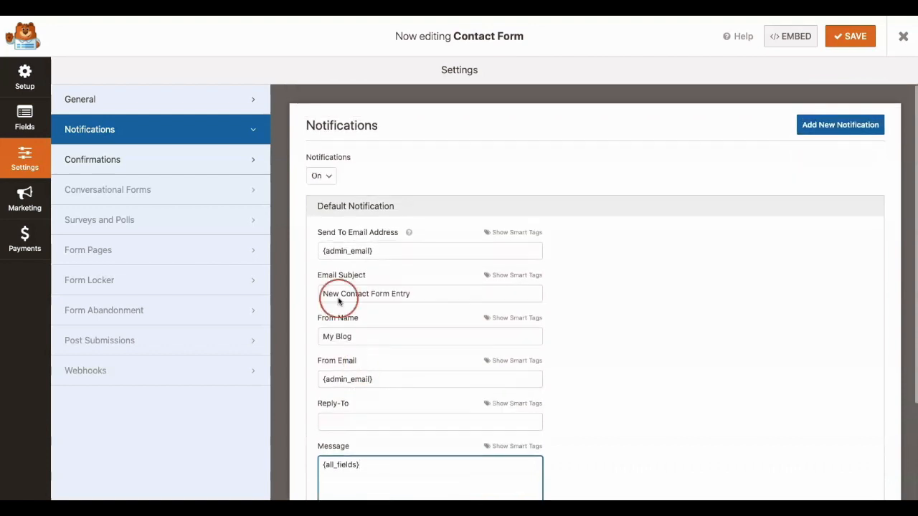
# Review the form's default confirmation message and the available confirmation types.
pyautogui.click(213, 166)
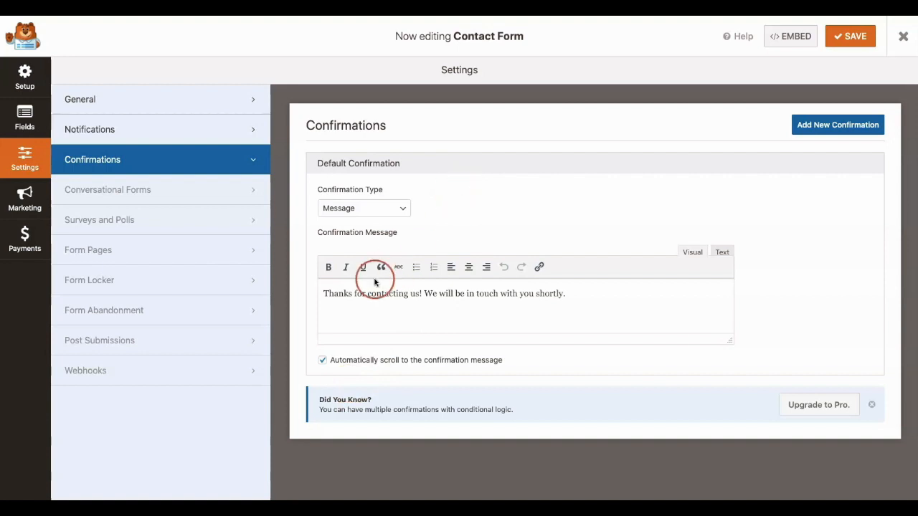
pyautogui.click(324, 294)
pyautogui.moveTo(324, 295)
pyautogui.mouseDown()
pyautogui.moveTo(578, 297)
pyautogui.moveTo(329, 296)
pyautogui.mouseUp()
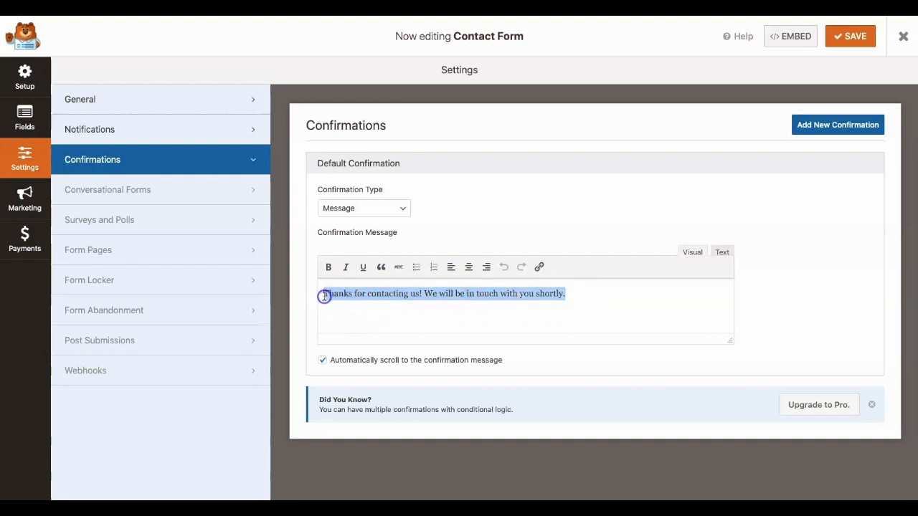
pyautogui.click(391, 213)
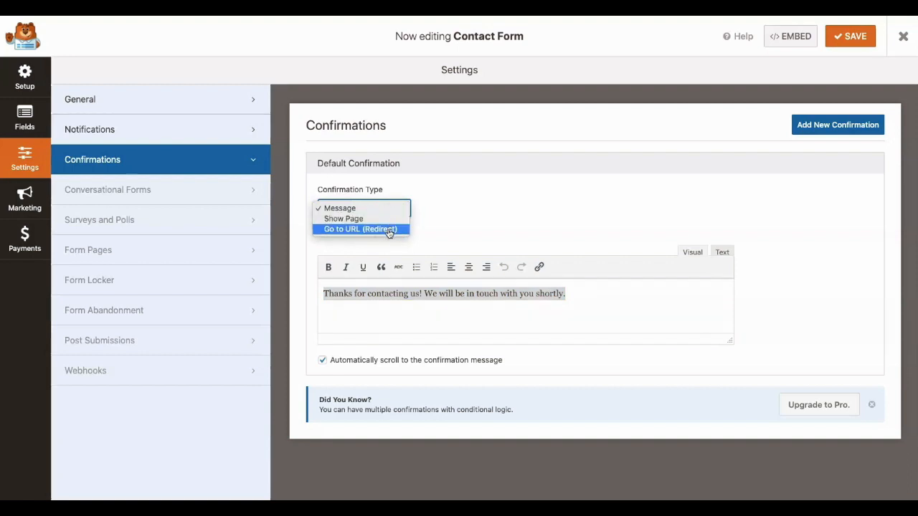
pyautogui.click(441, 228)
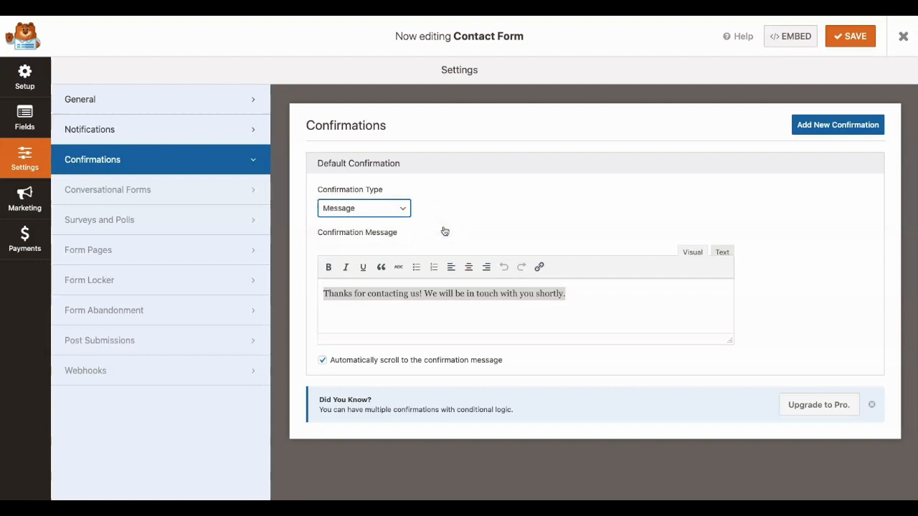
pyautogui.click(403, 210)
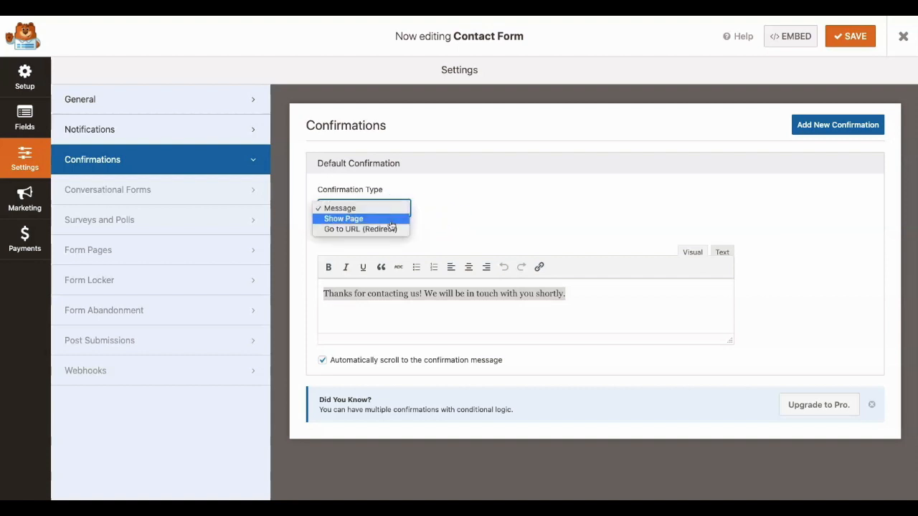
pyautogui.click(460, 224)
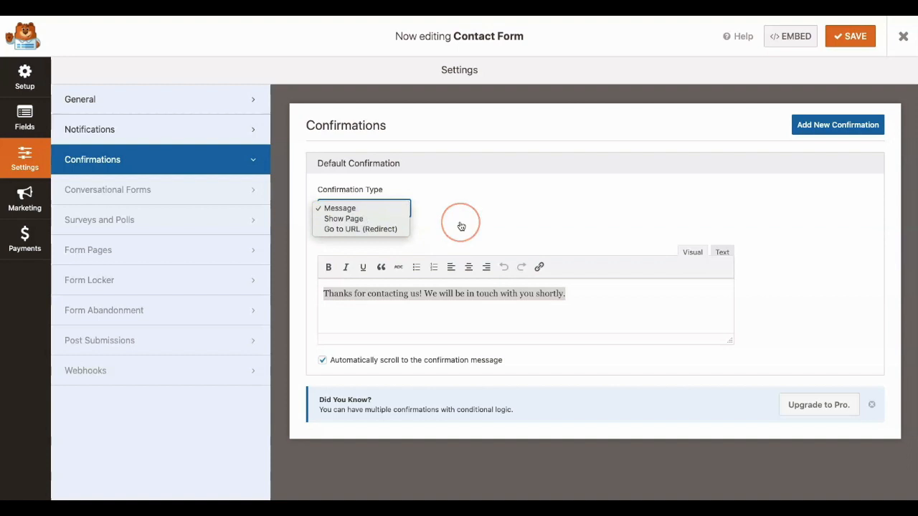
pyautogui.click(461, 225)
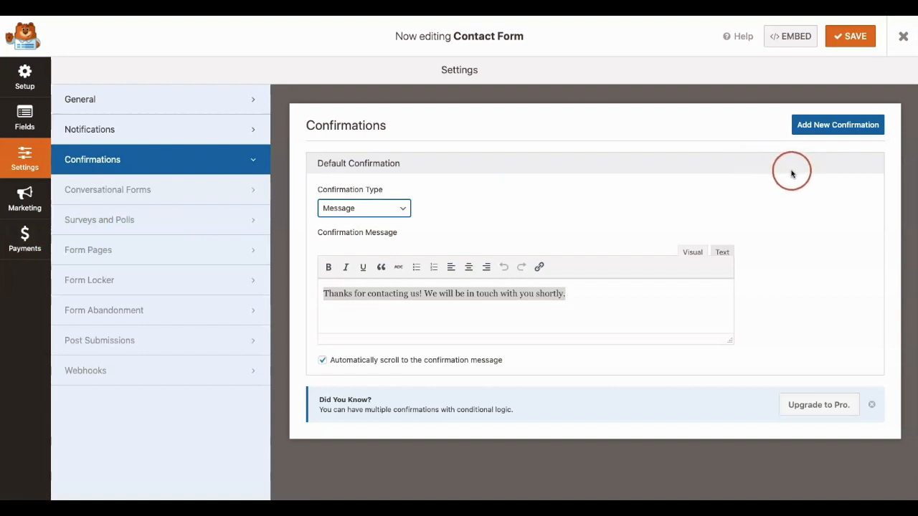
# Save the contact form and copy its embed shortcode.
pyautogui.click(850, 36)
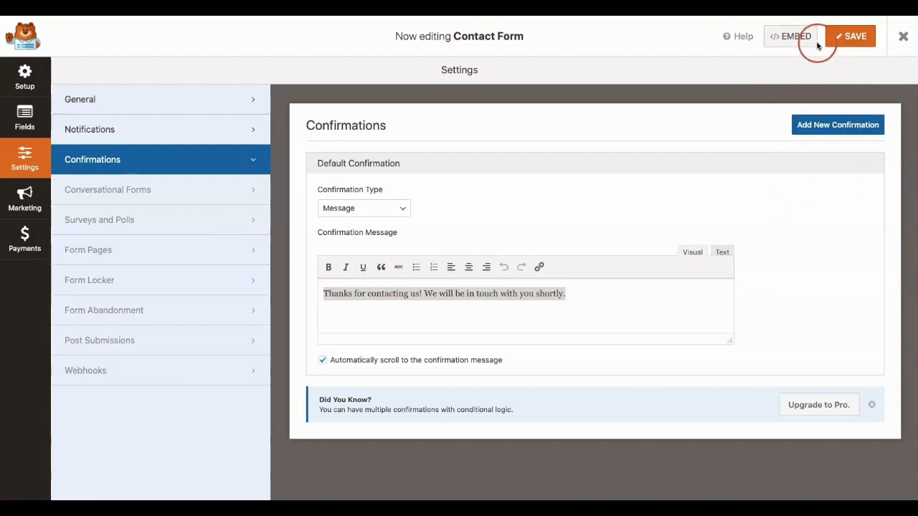
pyautogui.click(779, 45)
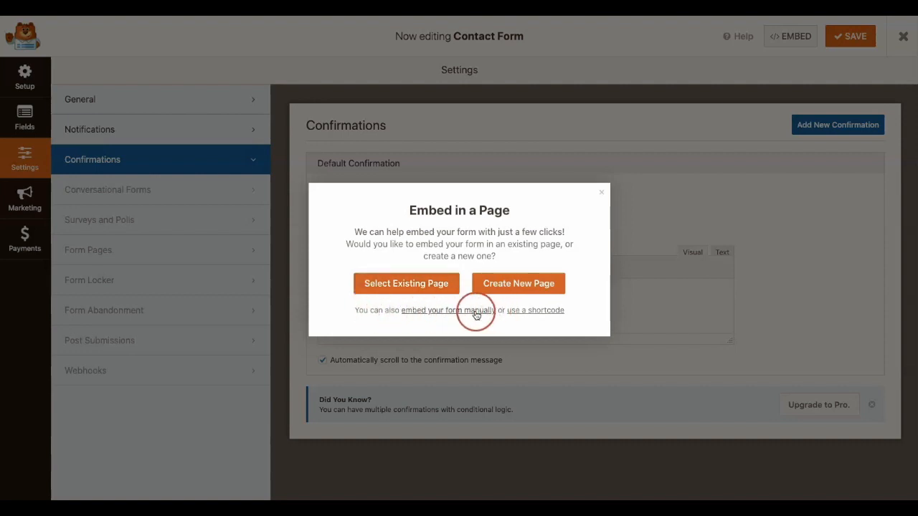
pyautogui.click(535, 312)
pyautogui.click(554, 322)
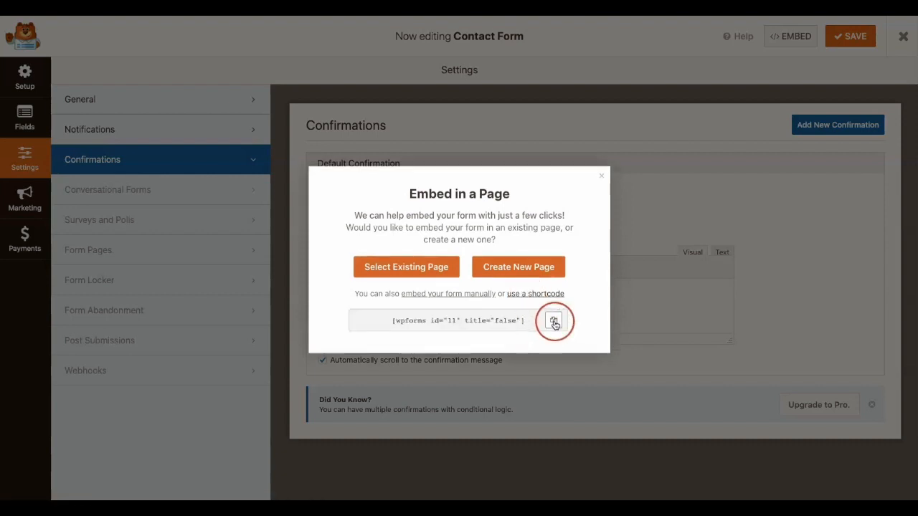
pyautogui.click(554, 323)
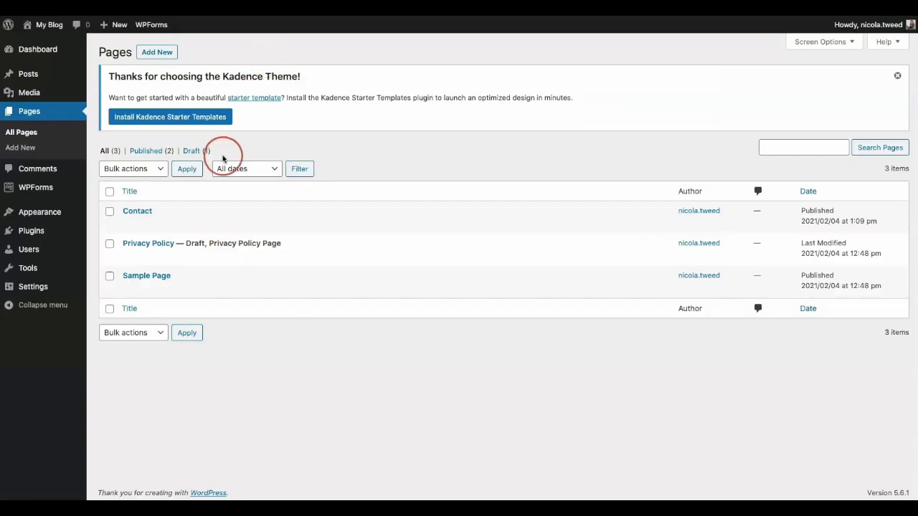
# Open the Contact page for editing and paste the shortcode [wpforms id="11" title="false"] into its body.
pyautogui.click(130, 225)
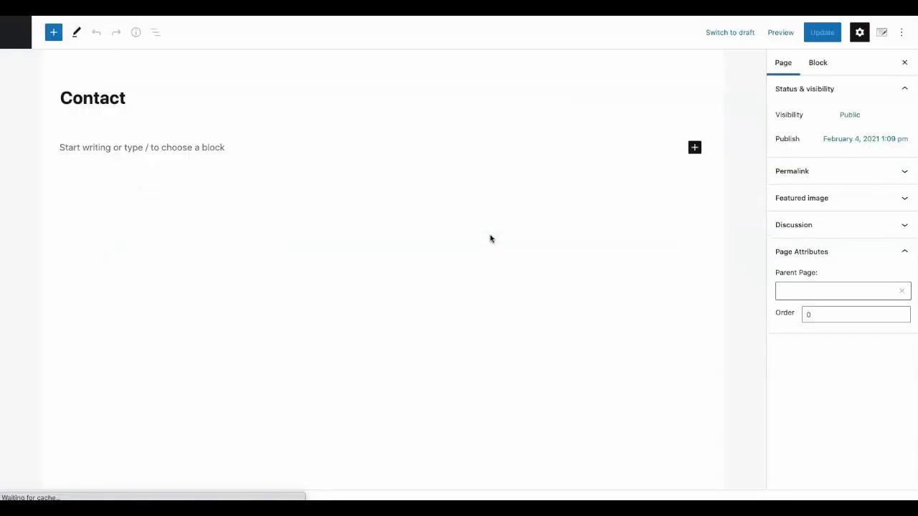
pyautogui.click(241, 151)
pyautogui.hotkey('ctrl', 'v')
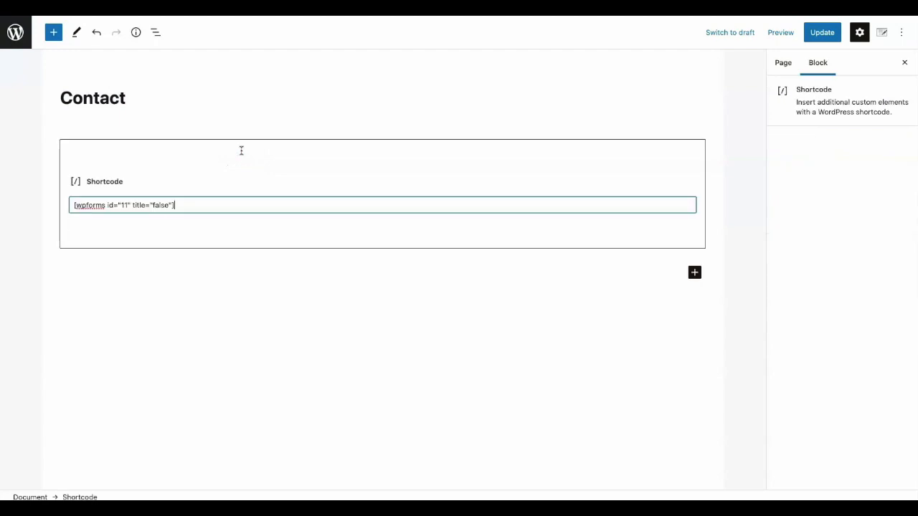
pyautogui.click(624, 294)
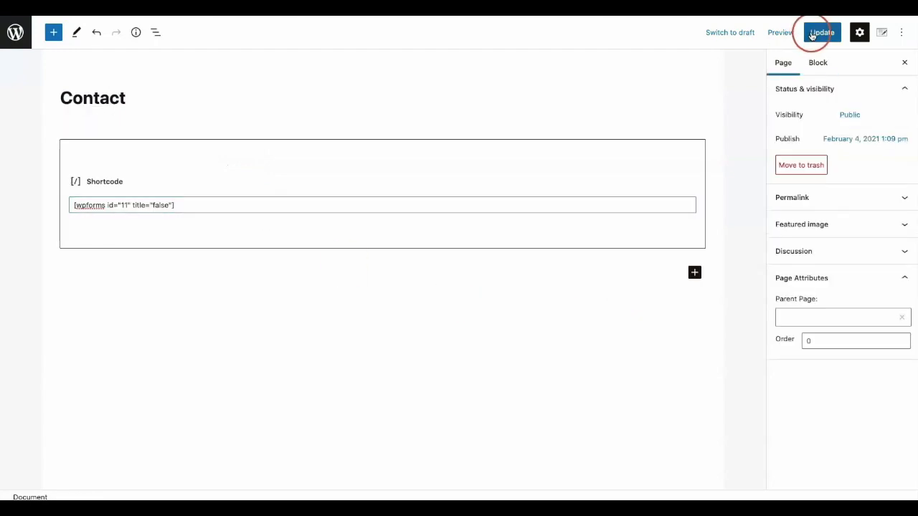
# Preview the Contact page in a new tab and check how the embedded form displays.
pyautogui.click(790, 36)
pyautogui.click(732, 132)
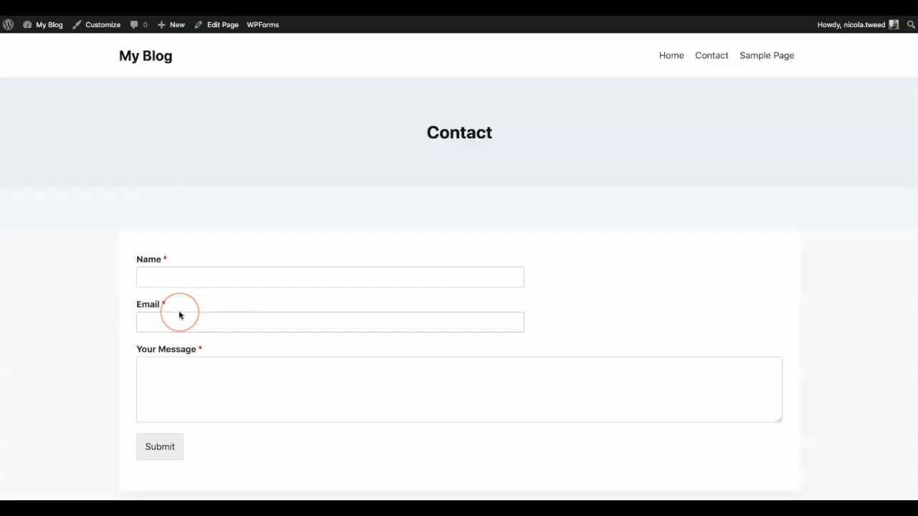
pyautogui.scroll(-3, 244, 328)
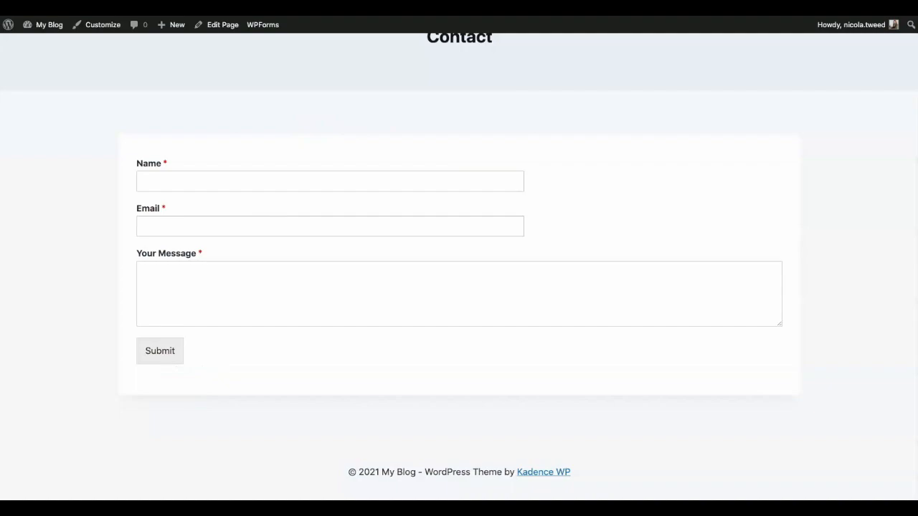
# Back in the page editor, add a WPForms block below the shortcode and select Contact Form in it.
pyautogui.hotkey('ctrl', 'shift', 'Tab')
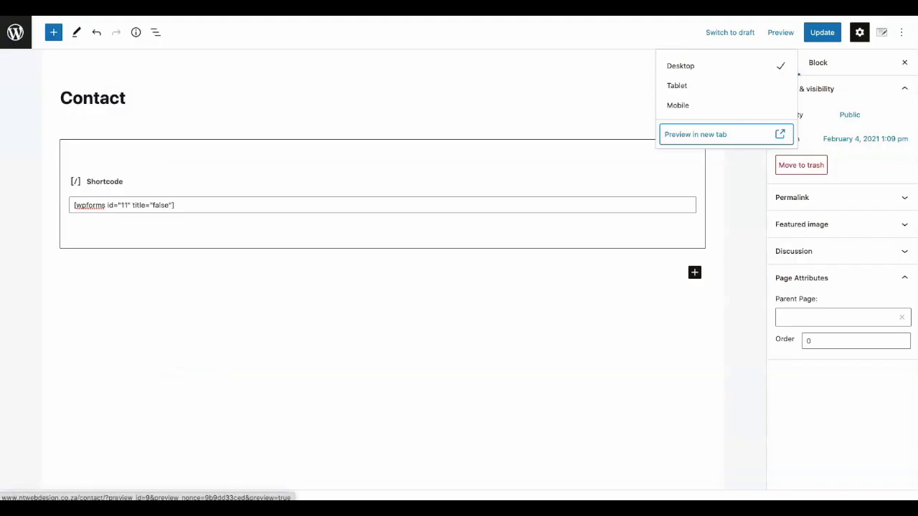
pyautogui.click(695, 273)
pyautogui.click(695, 273)
pyautogui.click(778, 358)
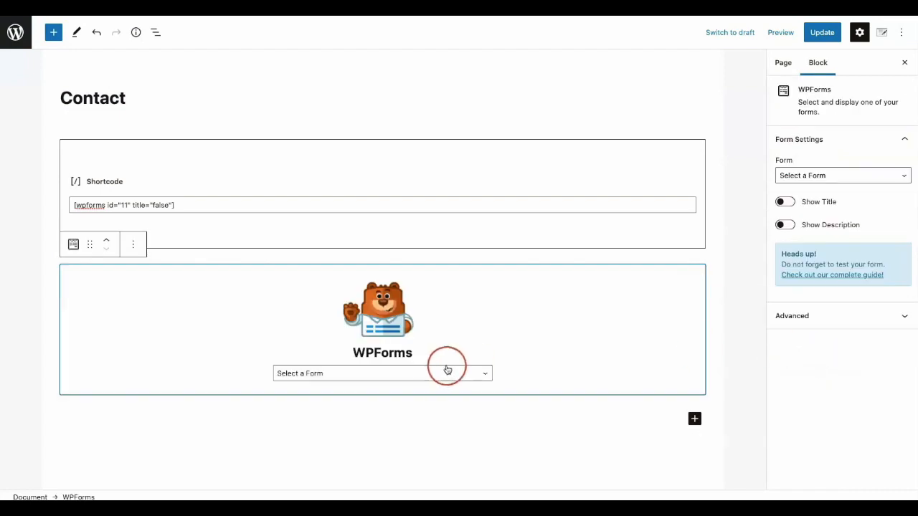
pyautogui.click(436, 374)
pyautogui.click(427, 383)
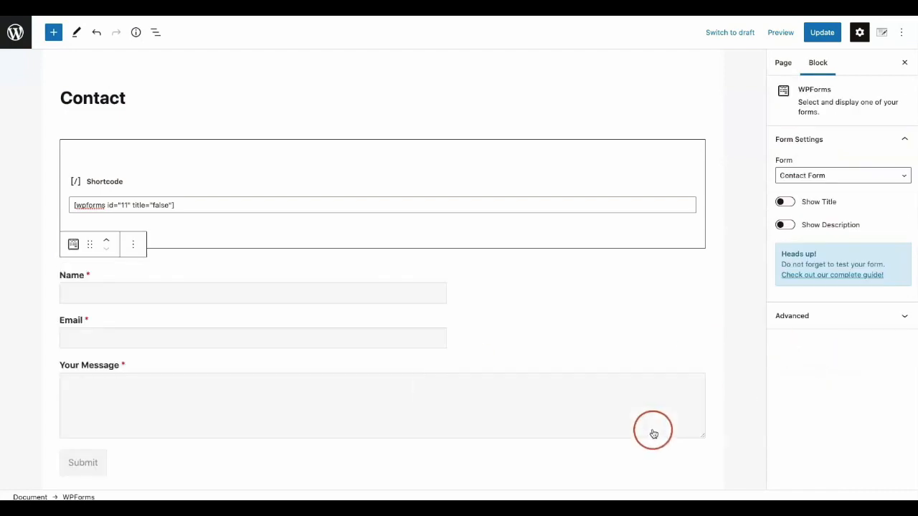
# Preview the page in a new tab again and compare the shortcode form with the block form.
pyautogui.click(780, 32)
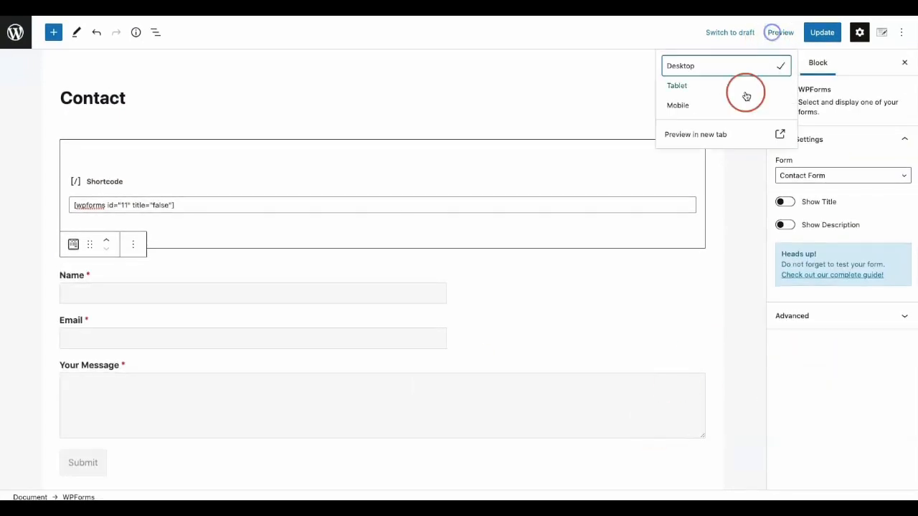
pyautogui.click(727, 132)
pyautogui.scroll(-5, 539, 125)
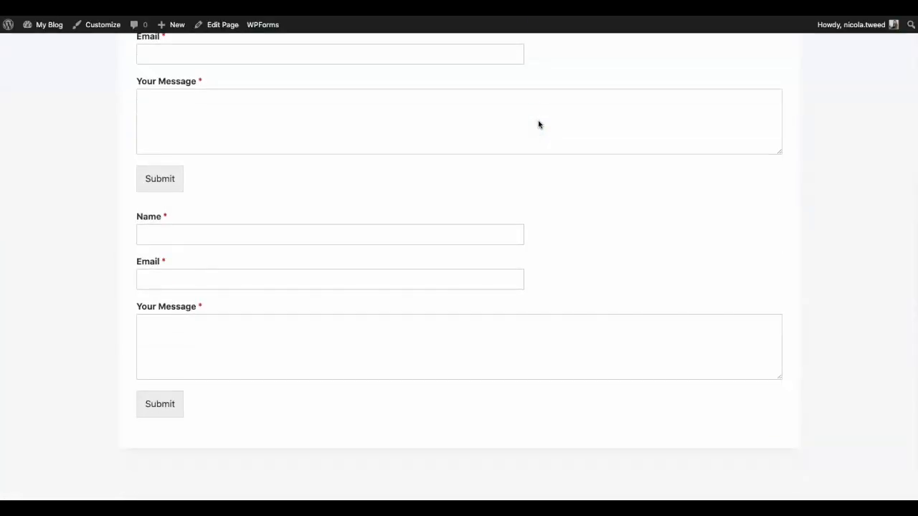
pyautogui.scroll(3, 539, 124)
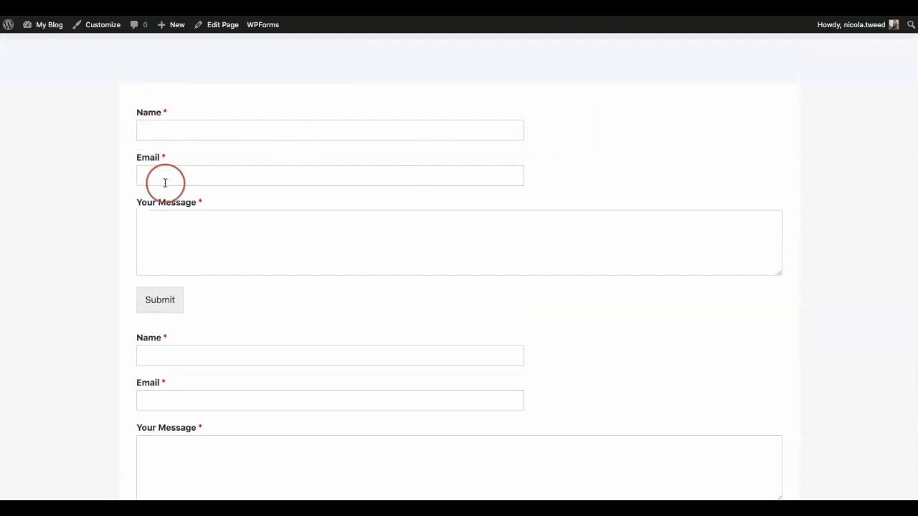
pyautogui.scroll(3, 532, 185)
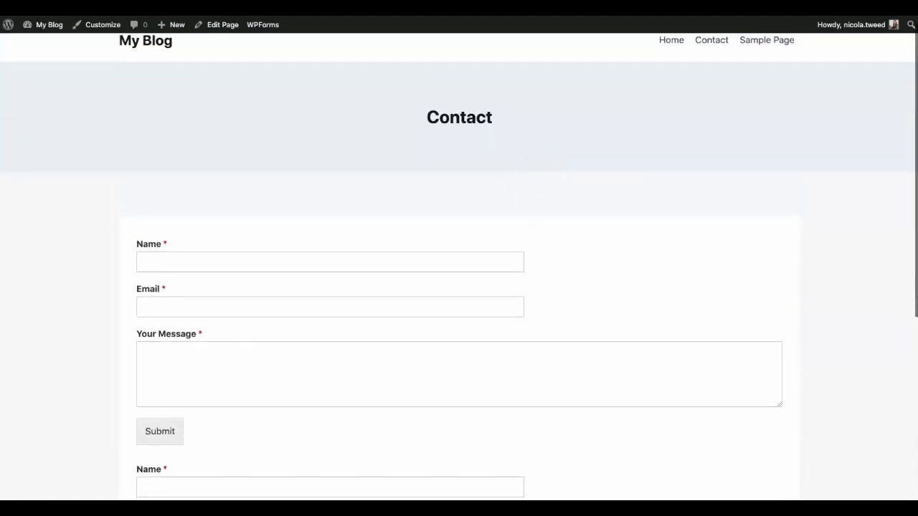
# Return to the WordPress dashboard and open Contact Form from the WPForms list for editing.
pyautogui.moveTo(59, 25)
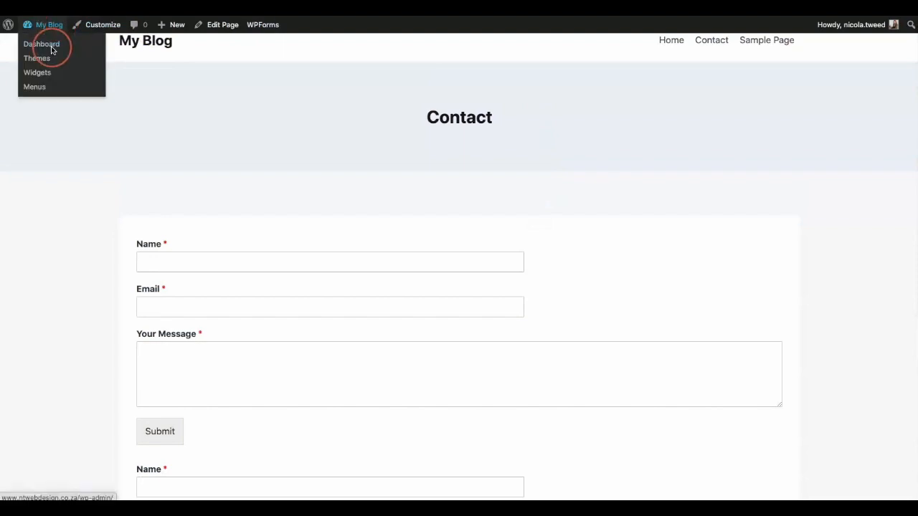
pyautogui.click(52, 48)
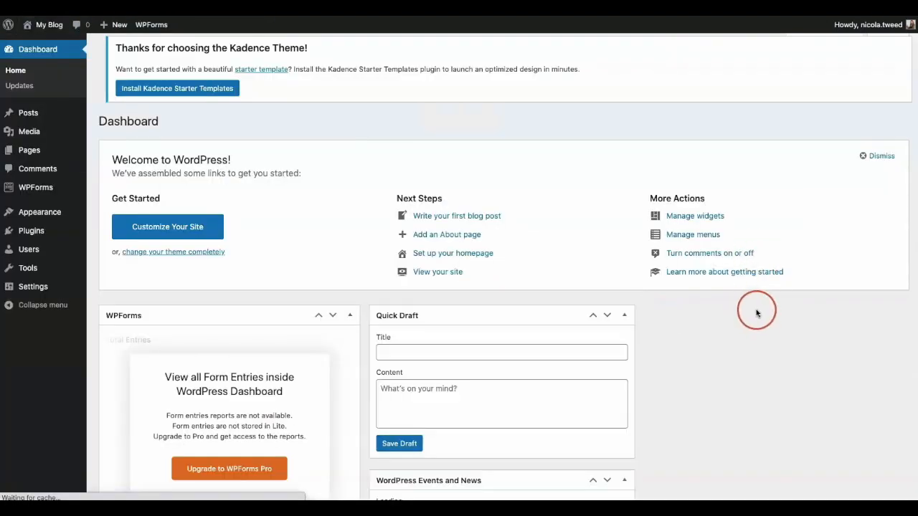
pyautogui.click(49, 192)
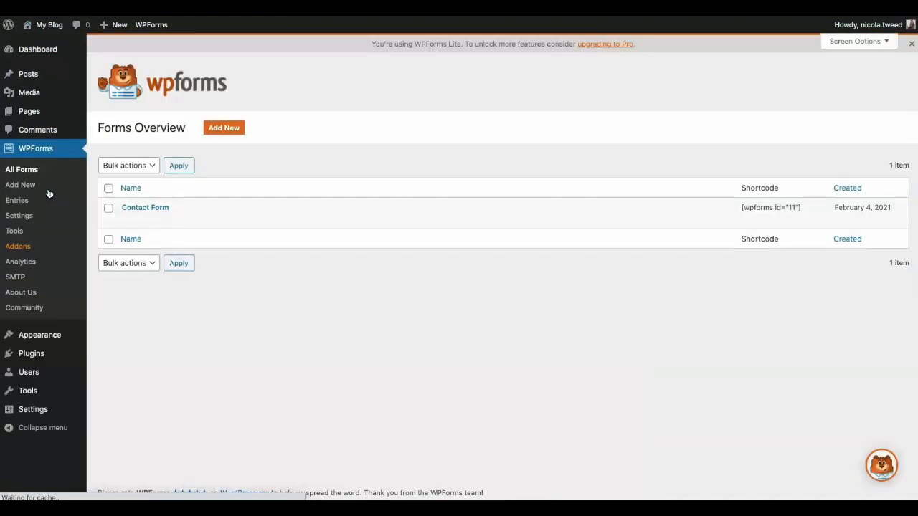
pyautogui.click(132, 223)
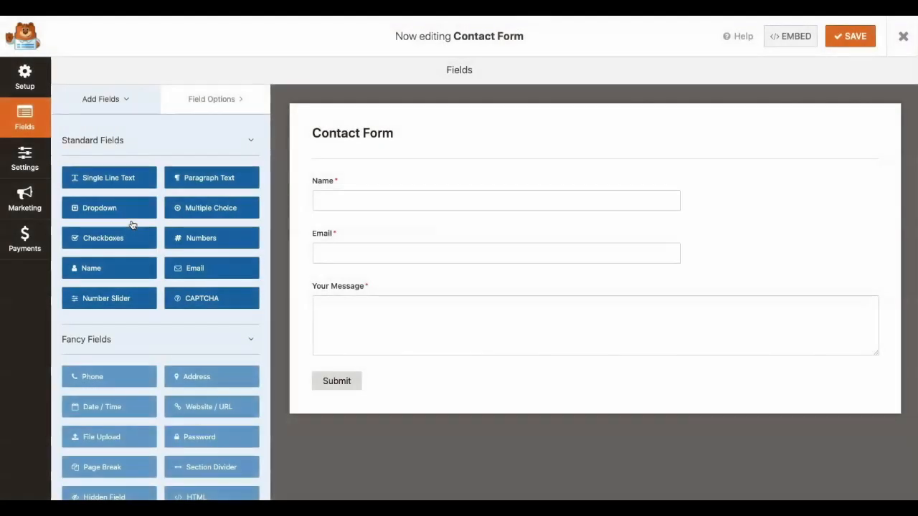
# Set the field size of the form's Name field to Large in its advanced options.
pyautogui.click(358, 185)
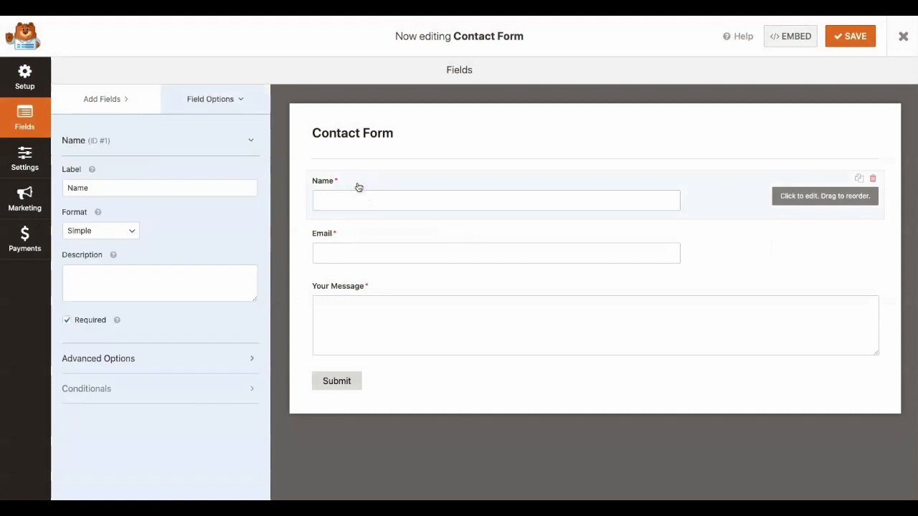
pyautogui.click(235, 358)
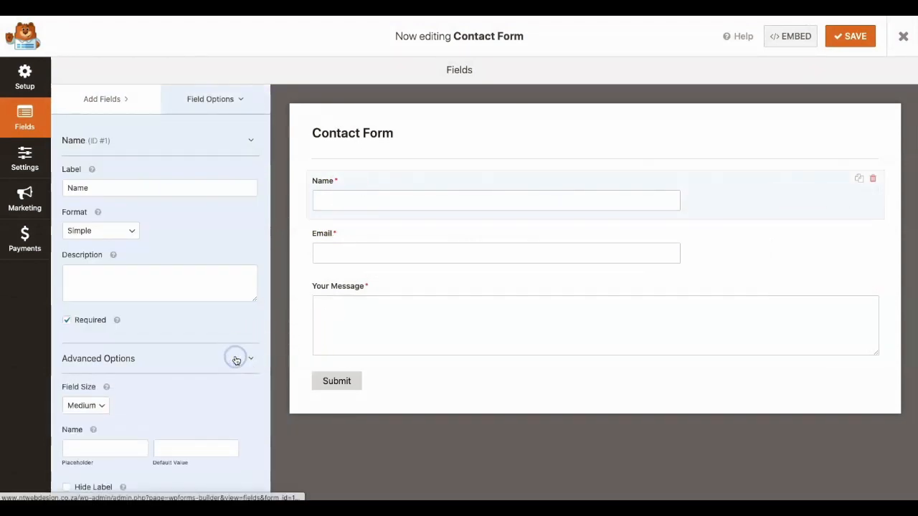
pyautogui.scroll(-3, 236, 359)
pyautogui.click(82, 294)
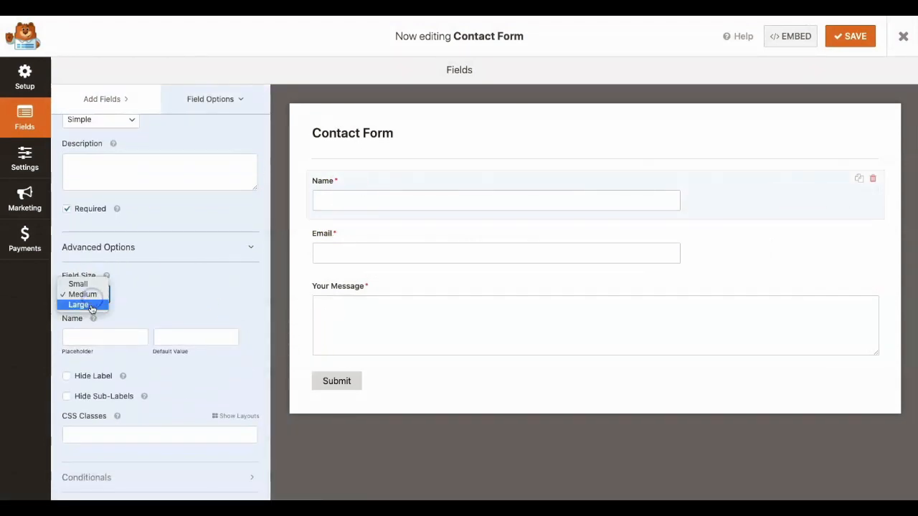
pyautogui.click(91, 306)
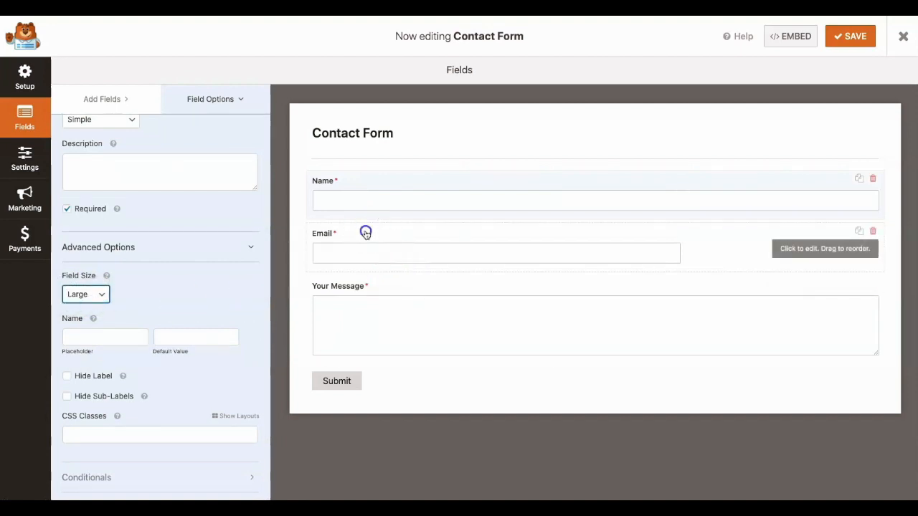
# Set the Email field's size to Large in its advanced options and save the form.
pyautogui.click(365, 232)
pyautogui.click(119, 327)
pyautogui.scroll(-2, 143, 350)
pyautogui.click(79, 307)
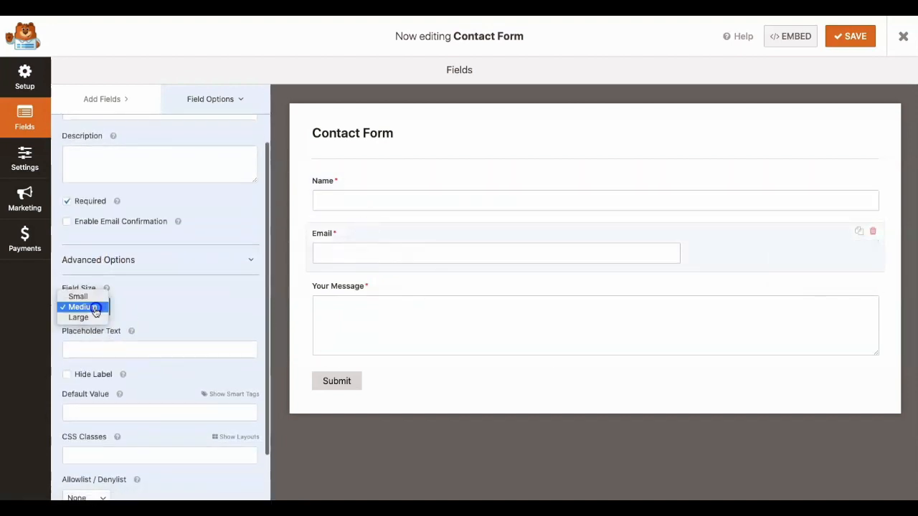
pyautogui.click(93, 318)
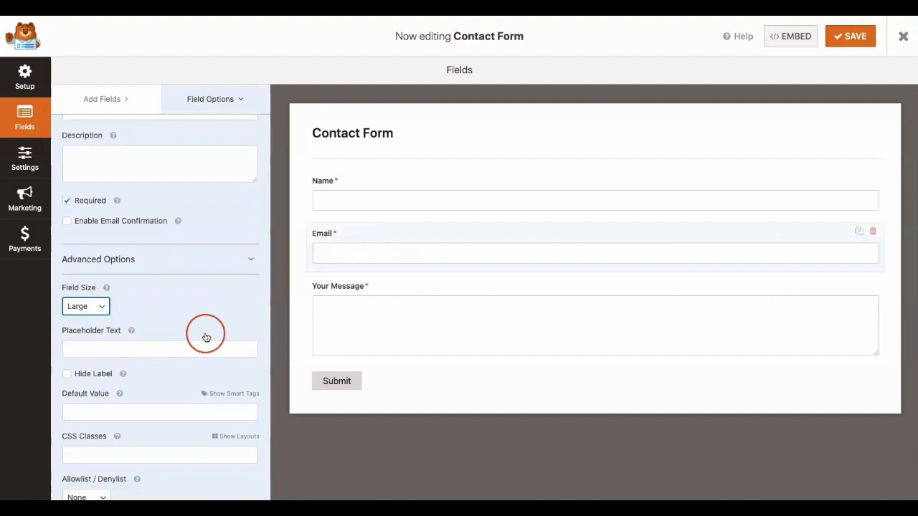
pyautogui.click(844, 44)
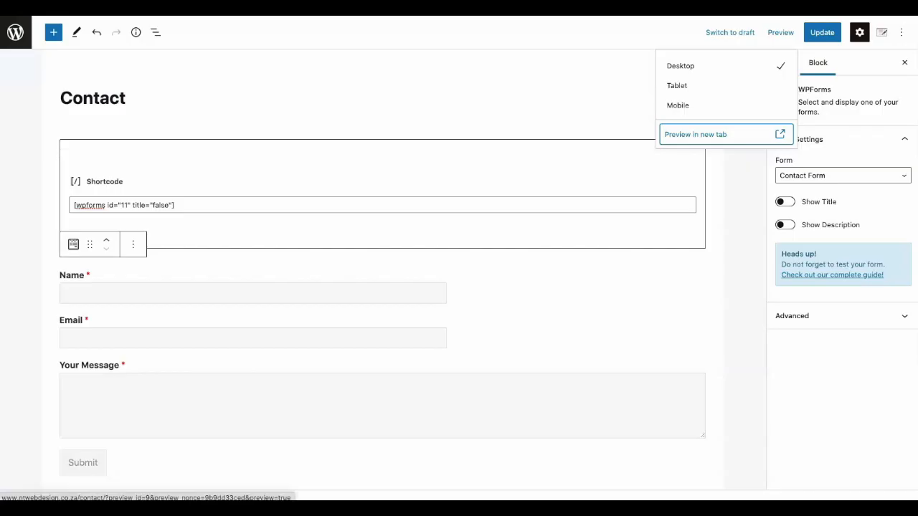
# Back in the page editor, update the Contact page and view the live page to check the field widths in both forms.
pyautogui.click(667, 140)
pyautogui.click(822, 33)
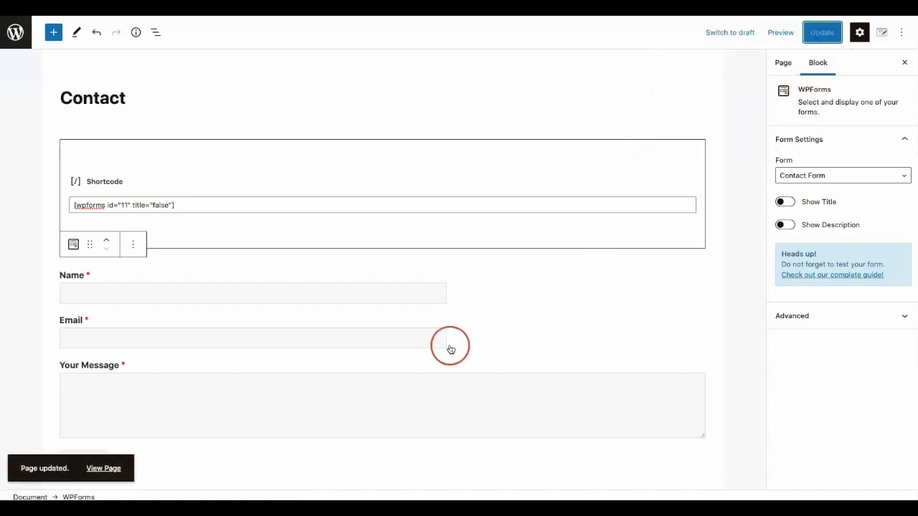
pyautogui.click(103, 470)
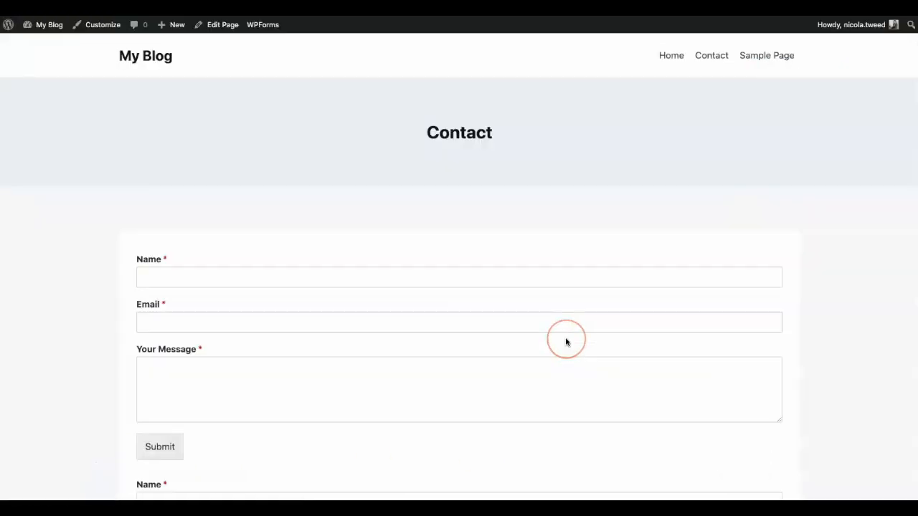
pyautogui.scroll(-3, 565, 342)
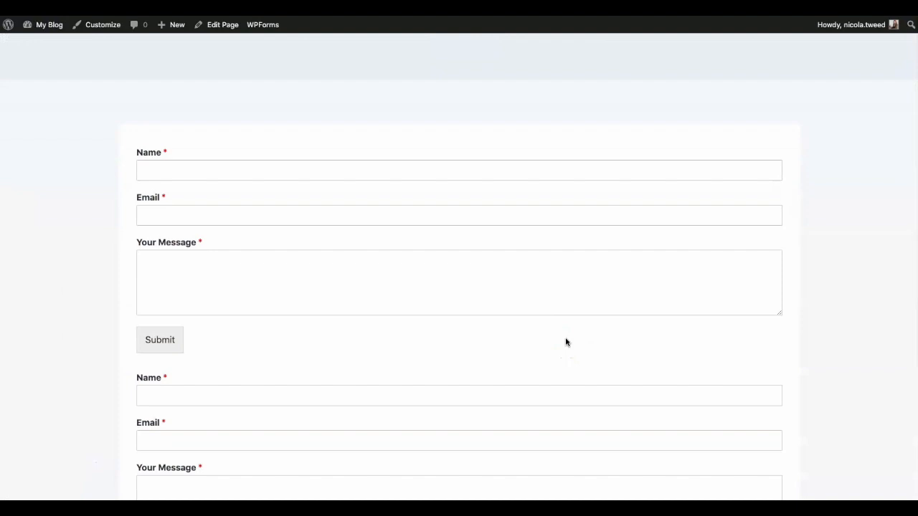
pyautogui.scroll(3, 566, 342)
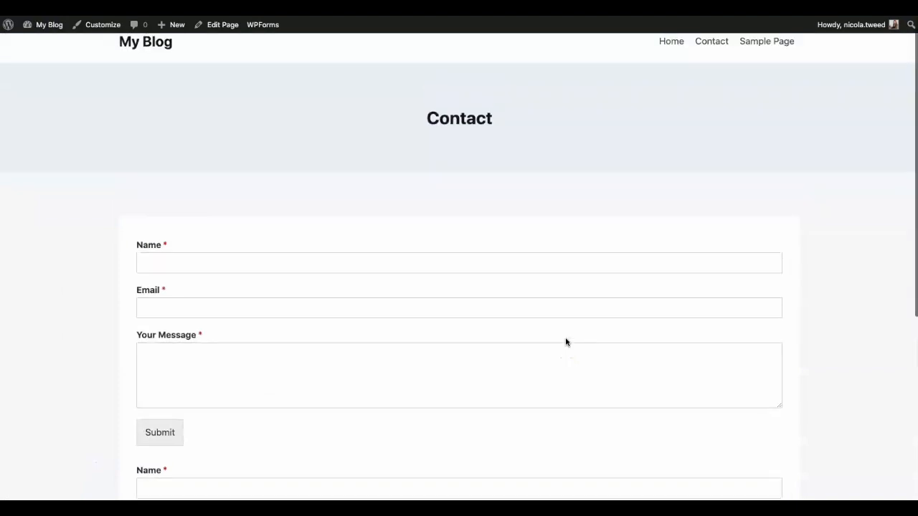
pyautogui.scroll(1, 566, 342)
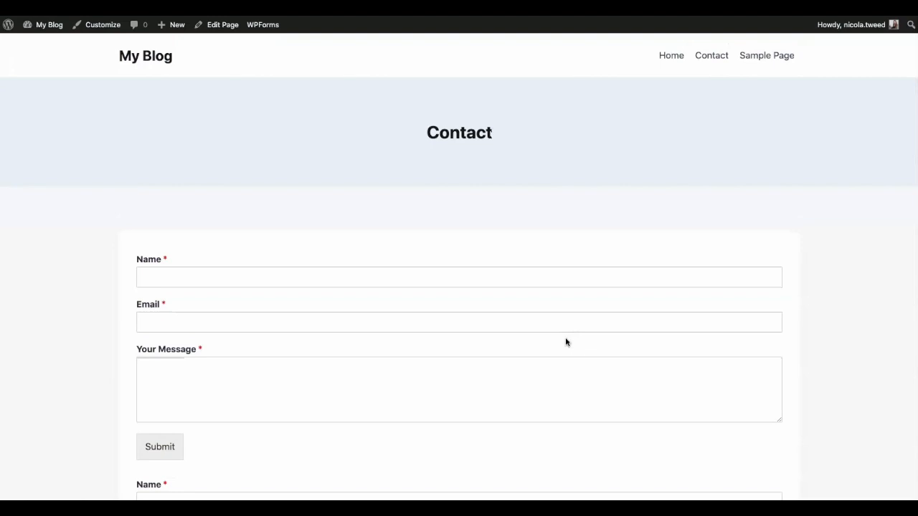